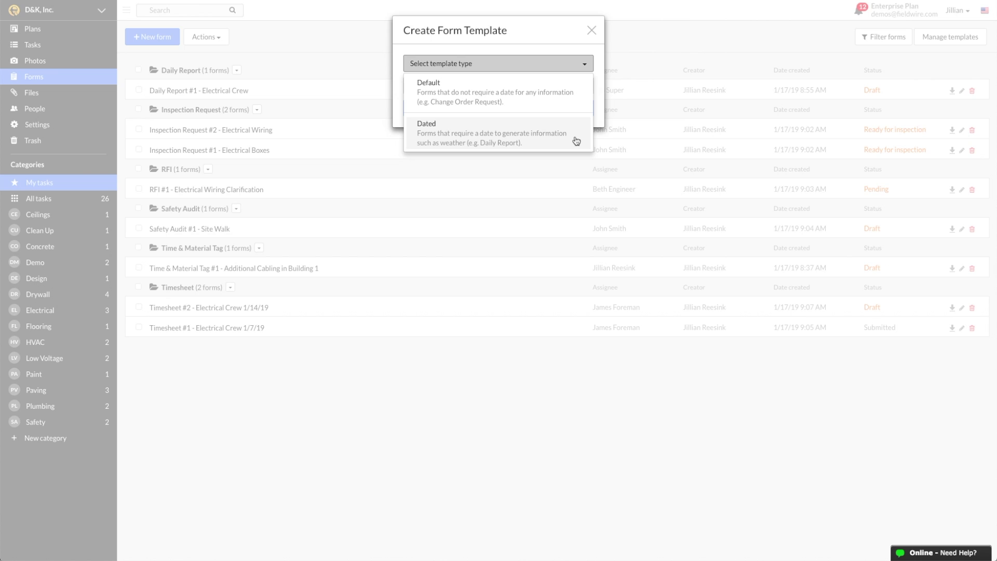
Create a dated form template named 'Custom Safety Audit' and start its first section
left_click(576, 140)
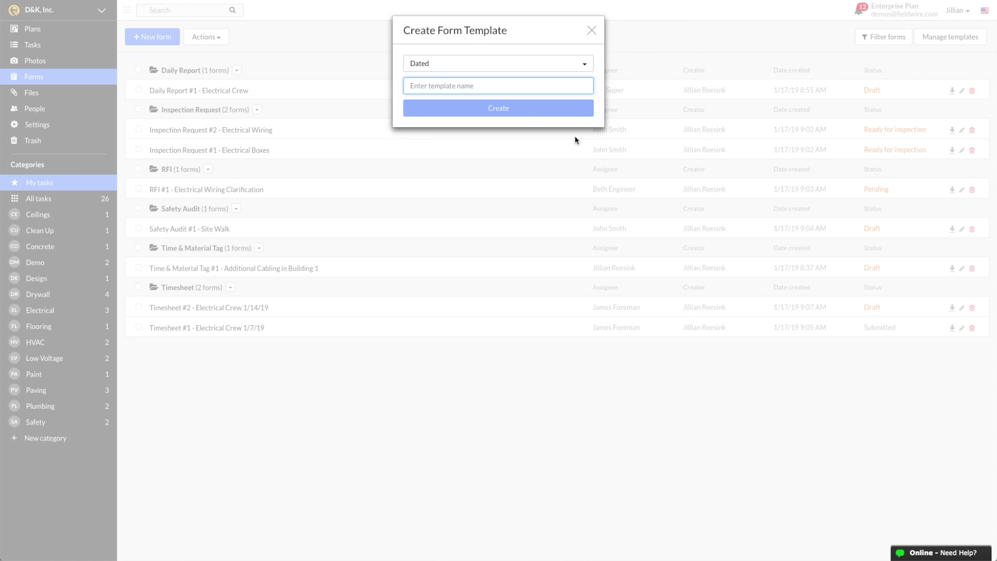
type("Custom")
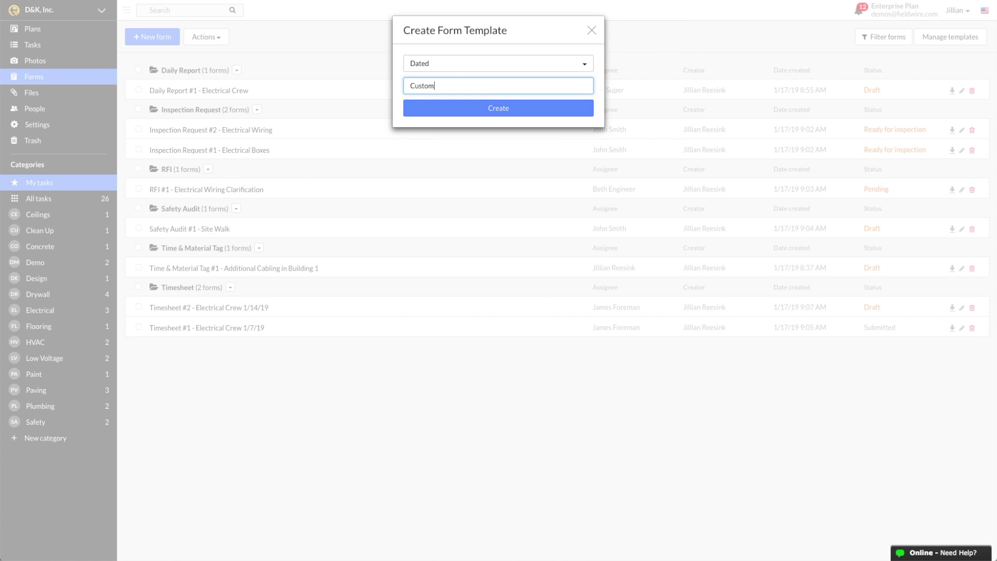
type(" Safety Audit")
left_click(519, 109)
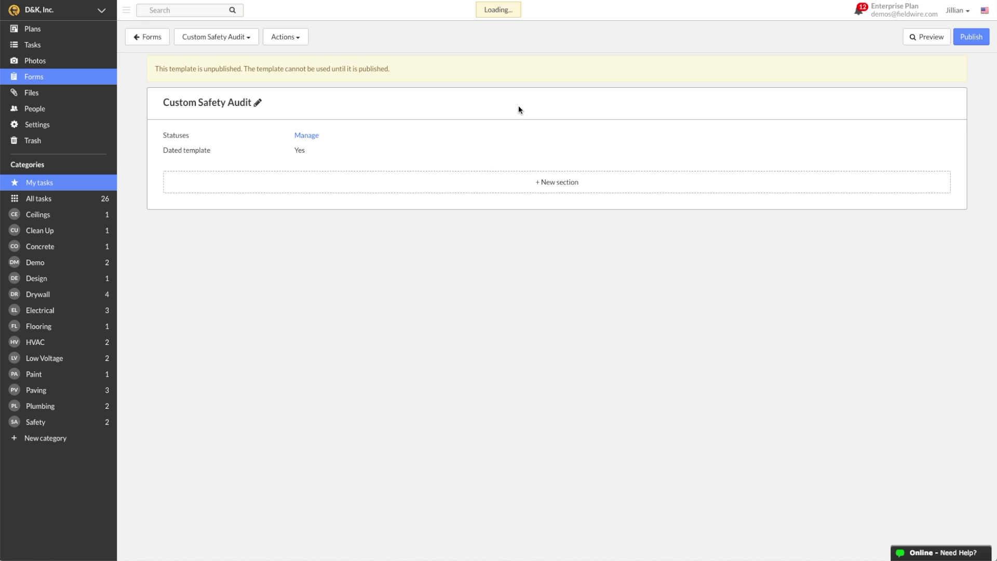
left_click(629, 182)
left_click(577, 65)
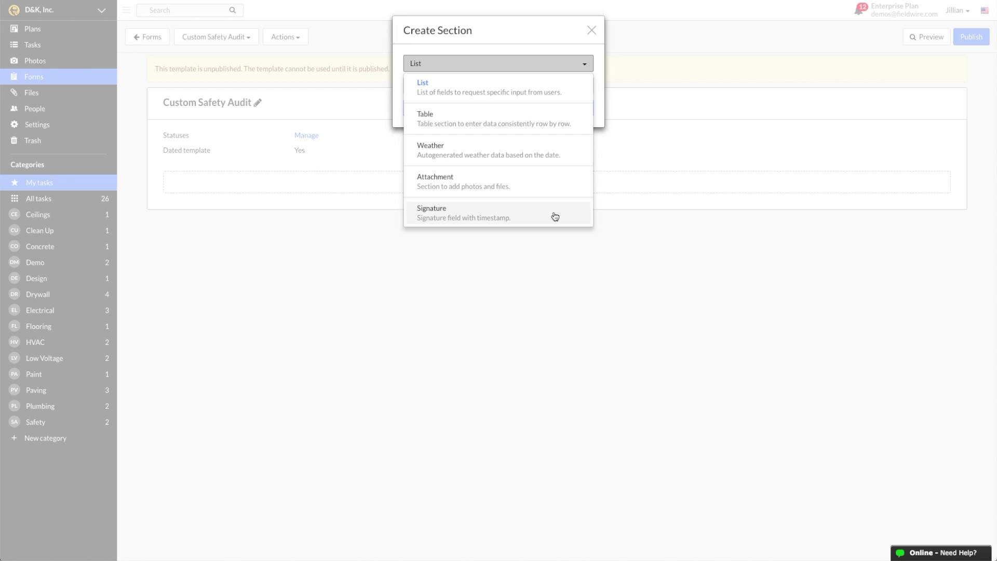
Create the List section 'General Observations' with a 'Site is secure from the public' checkbox & notes line
left_click(576, 91)
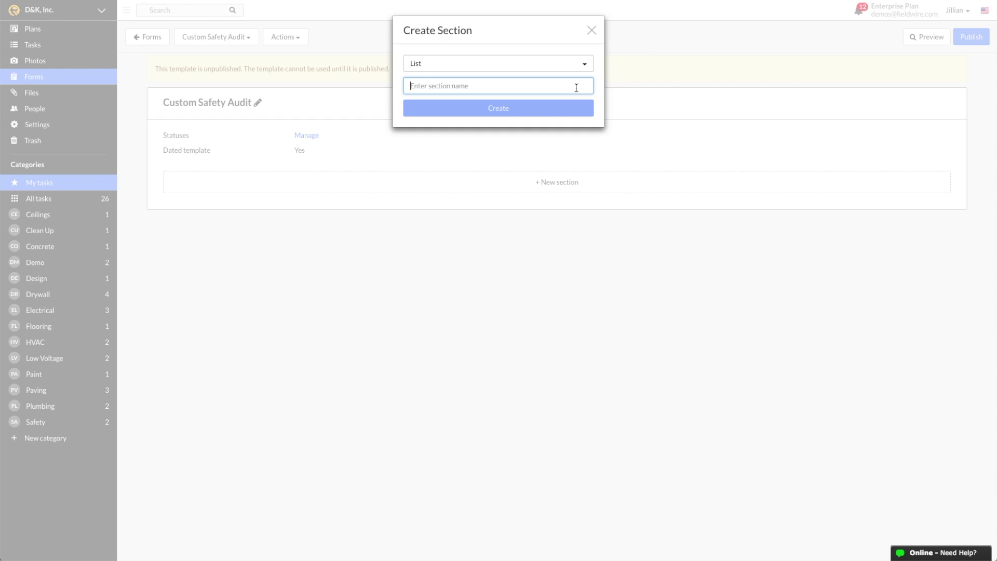
type("Ge")
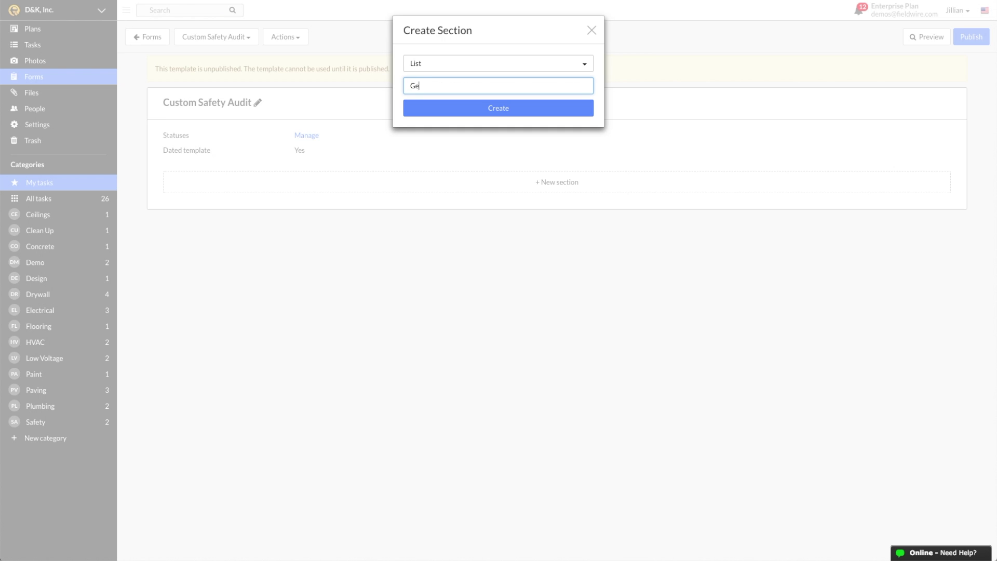
type("neral Observations")
key("Return")
left_click(598, 226)
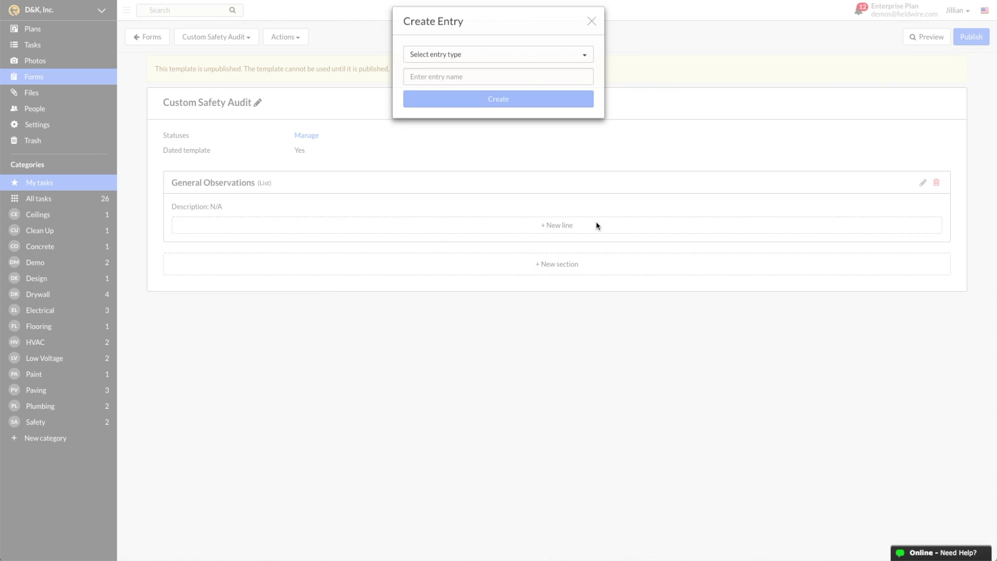
left_click(577, 61)
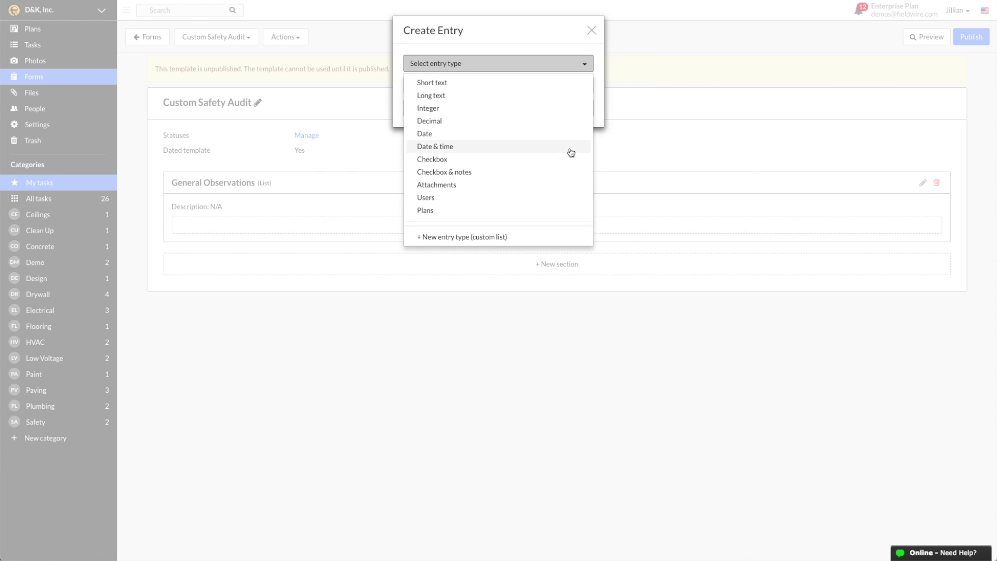
left_click(559, 174)
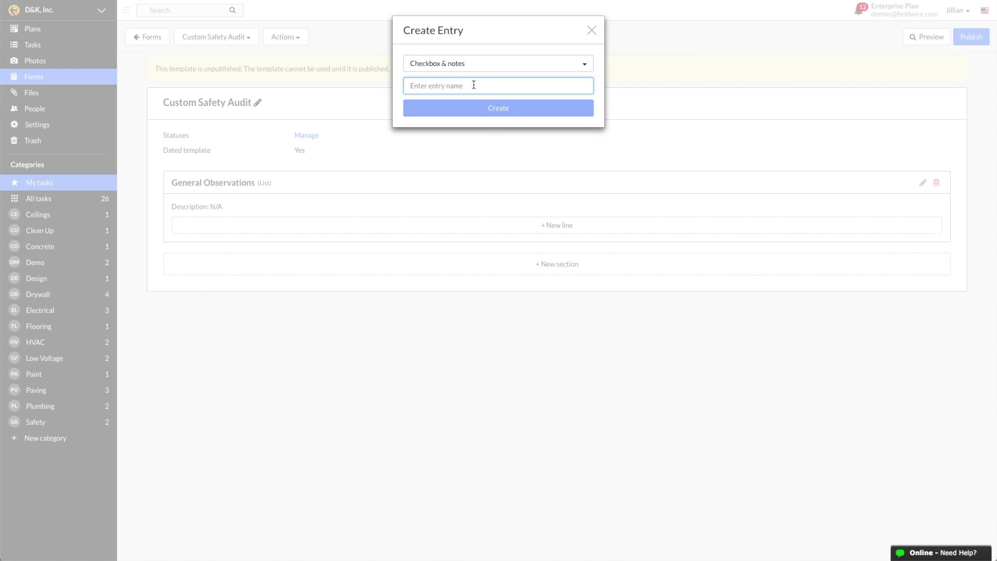
type("Site is secure from the public")
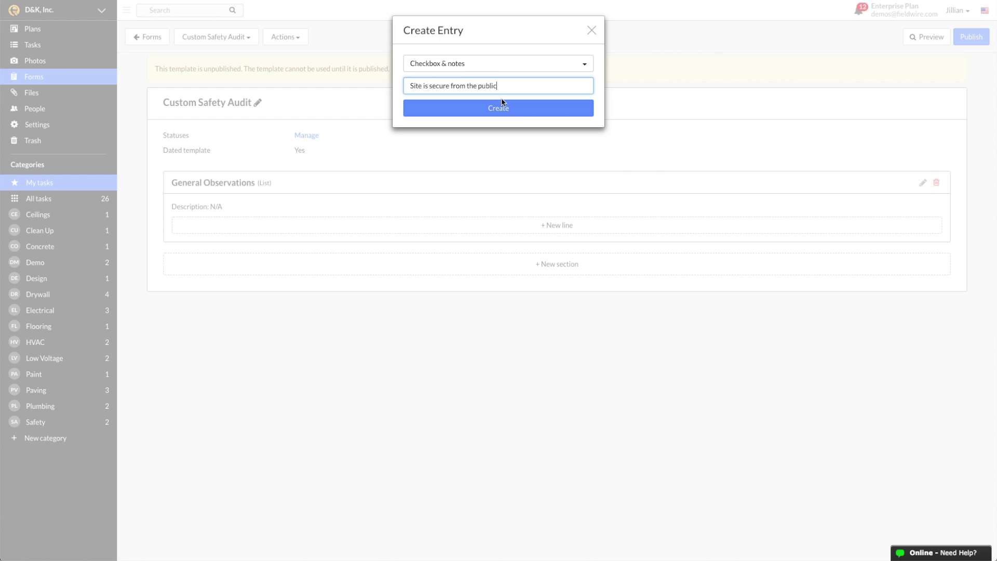
left_click(502, 104)
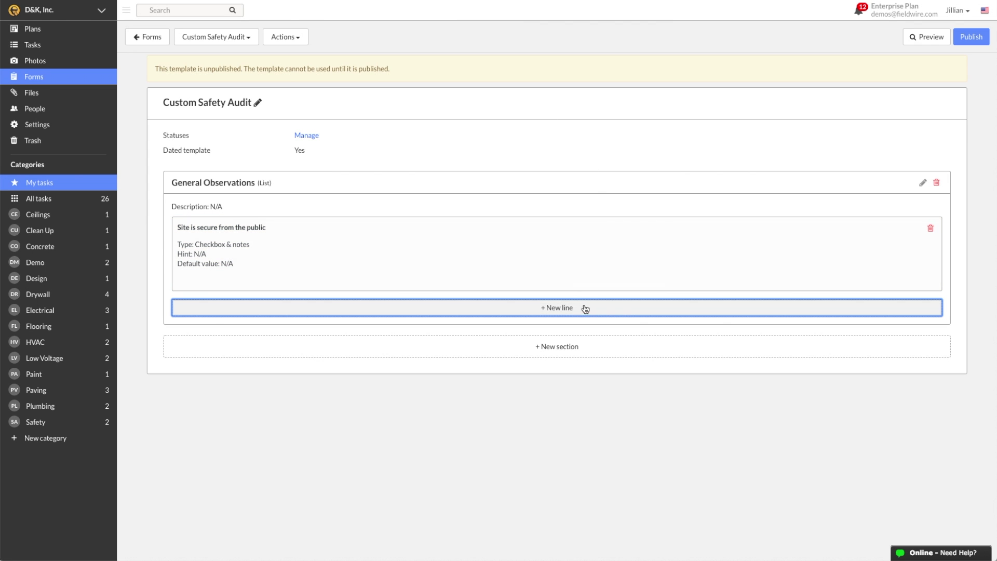
Add checkbox & notes lines 'First aid supplies stocked and accessible' and 'Paths of egress clear and maintained'
left_click(586, 309)
left_click(521, 65)
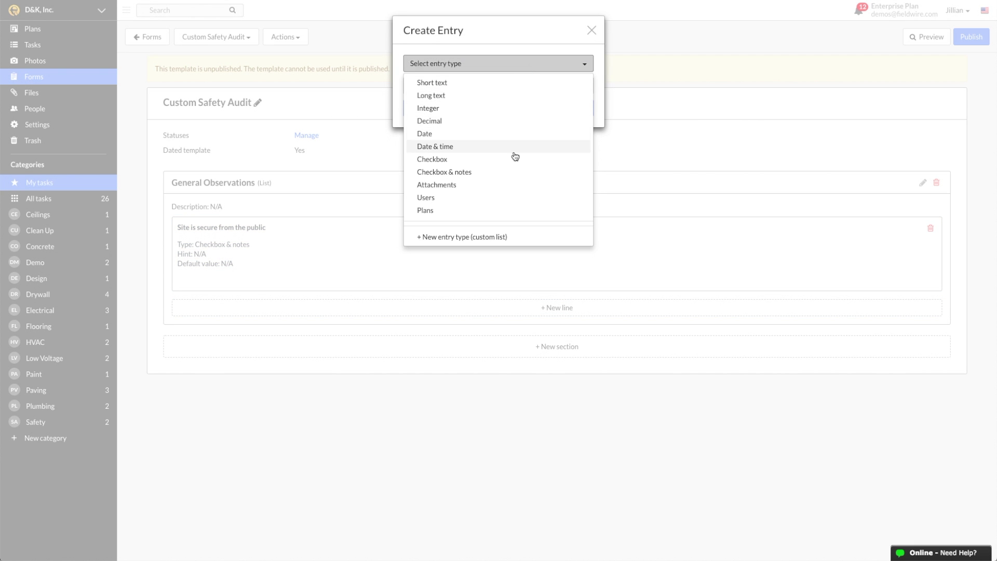
left_click(512, 173)
left_click(500, 84)
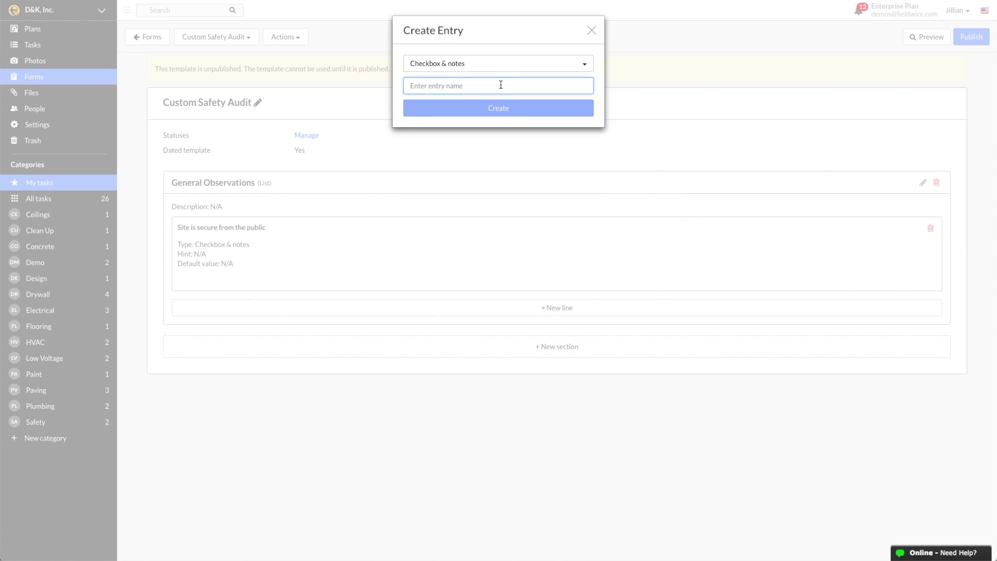
type("First aid supplies stocked and accessible")
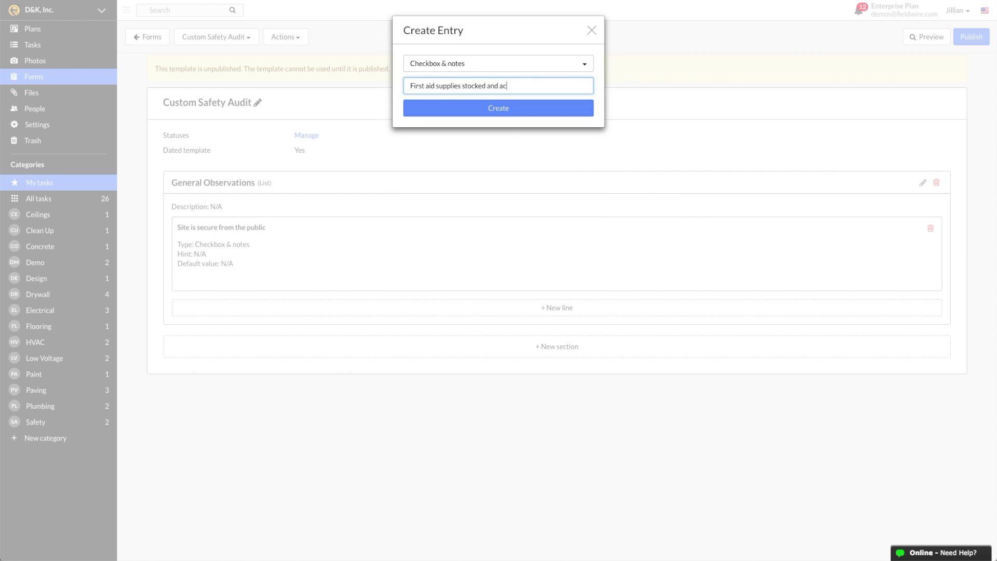
key("Return")
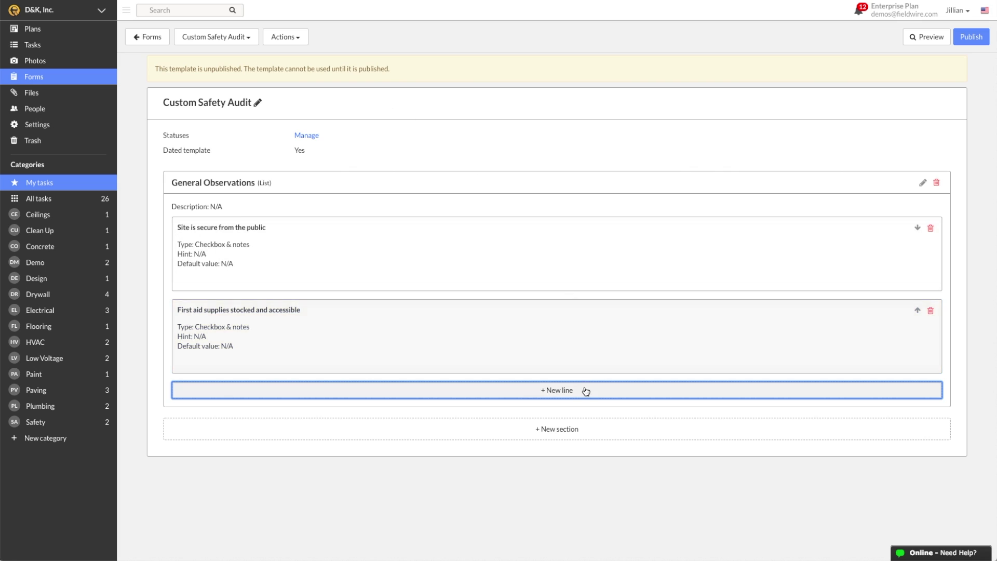
left_click(586, 389)
left_click(520, 63)
left_click(517, 174)
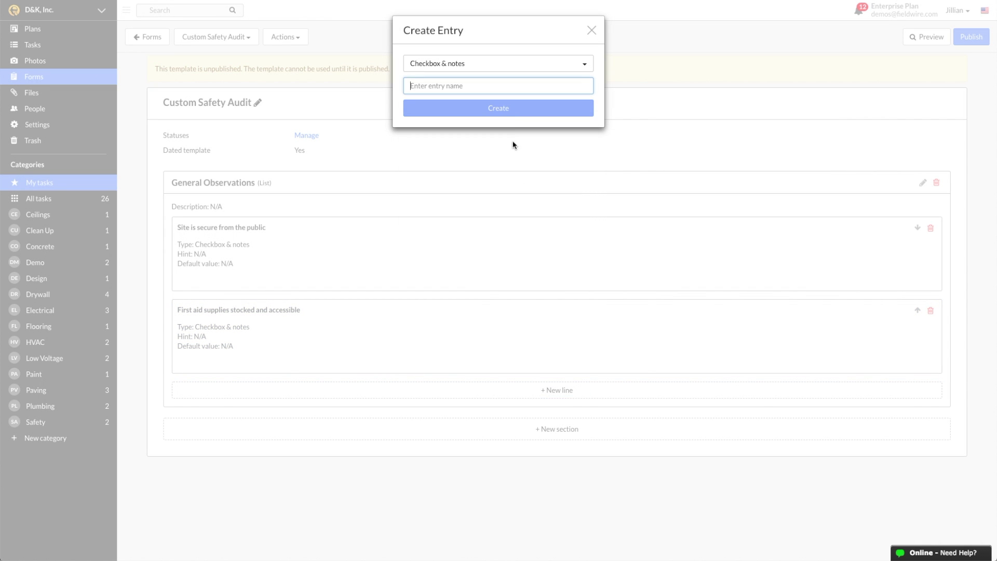
left_click(508, 87)
type("Paths of egress clear and maintained")
key("Return")
Add a long text 'Notes' line to General Observations, then start another section
left_click(582, 467)
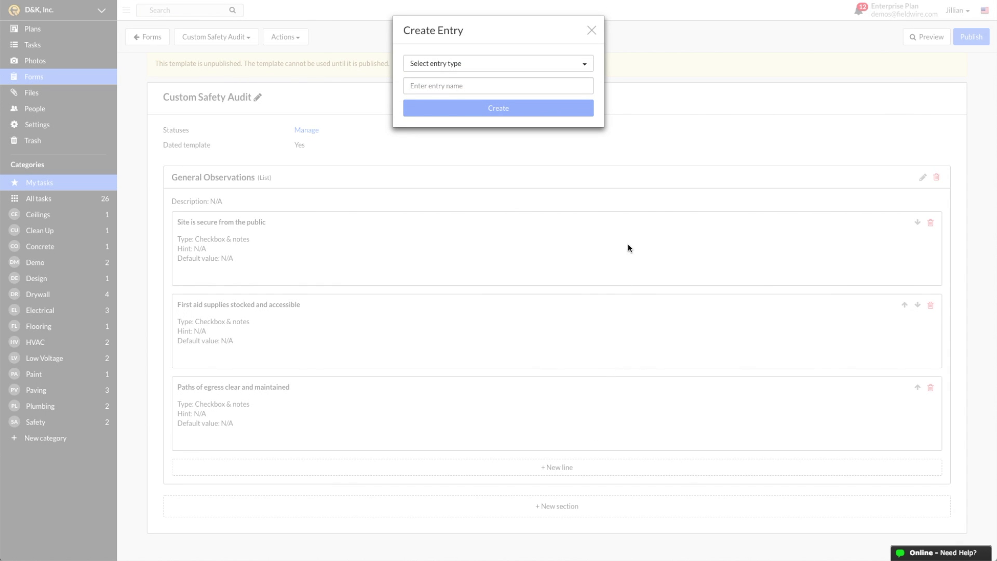
left_click(582, 63)
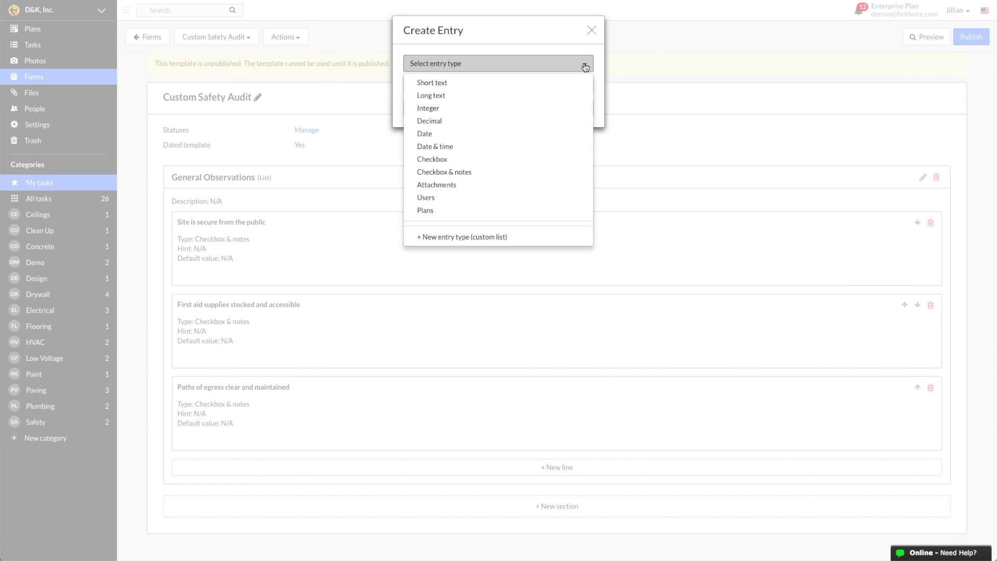
left_click(523, 95)
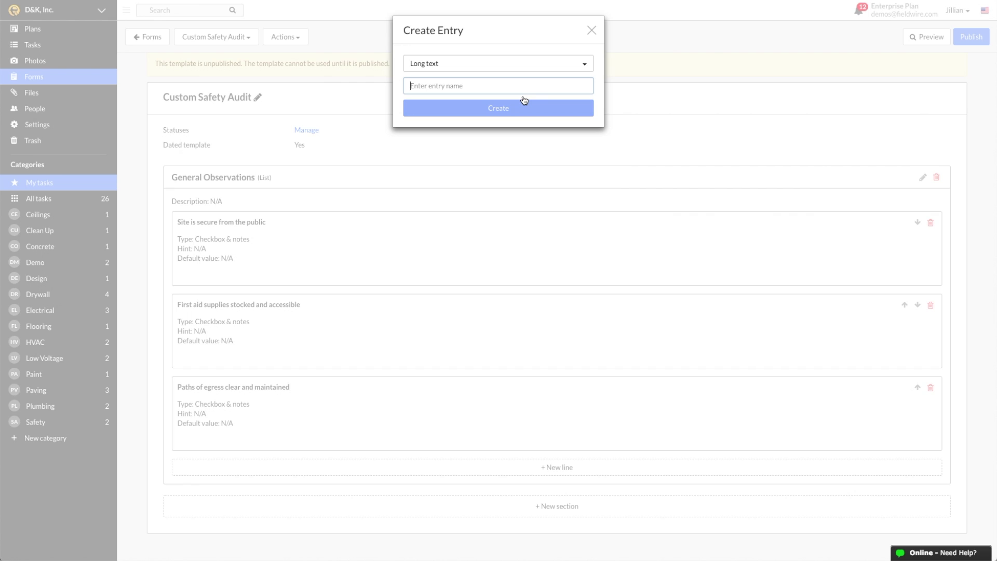
type("Notes")
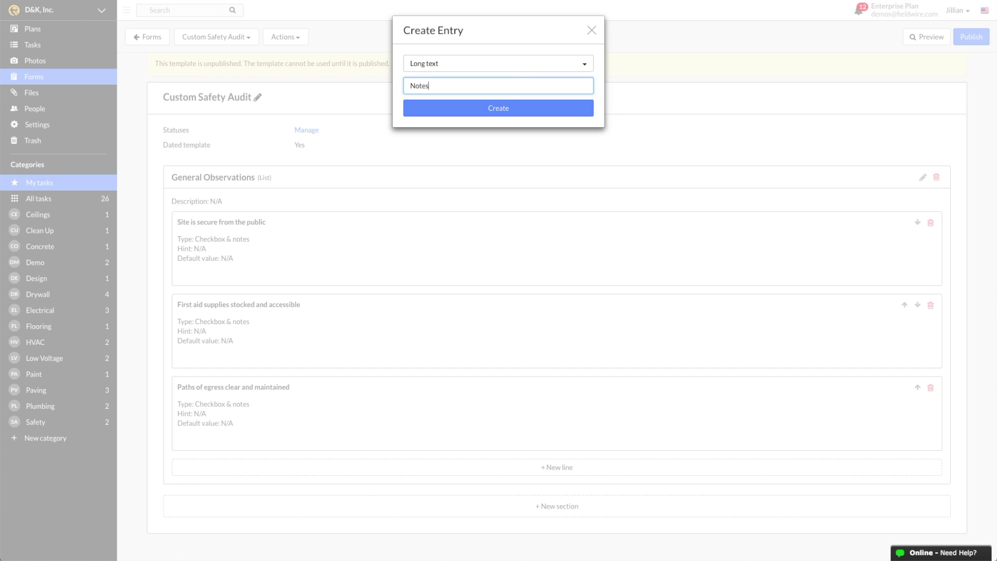
left_click(524, 108)
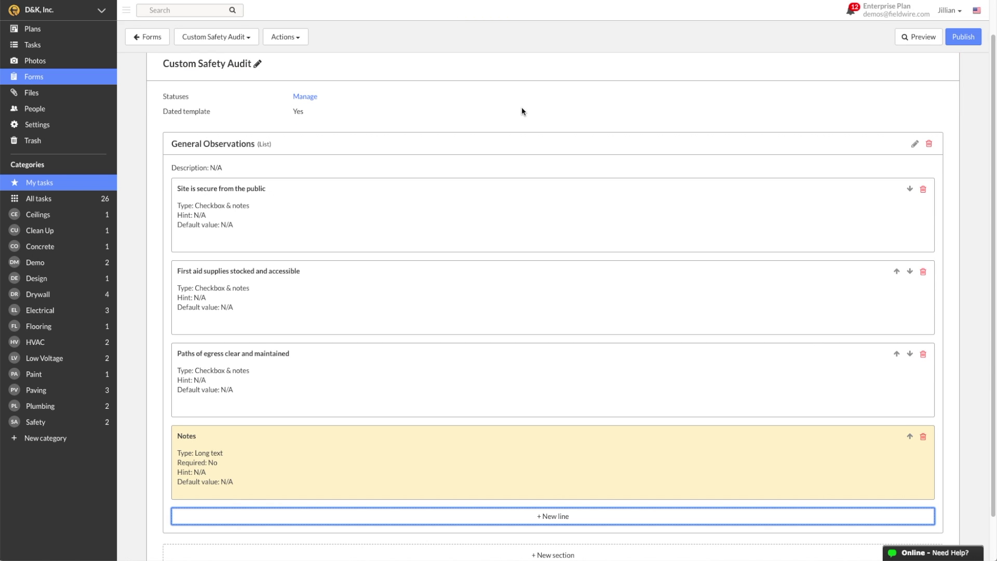
scroll(612, 405, "down", 2)
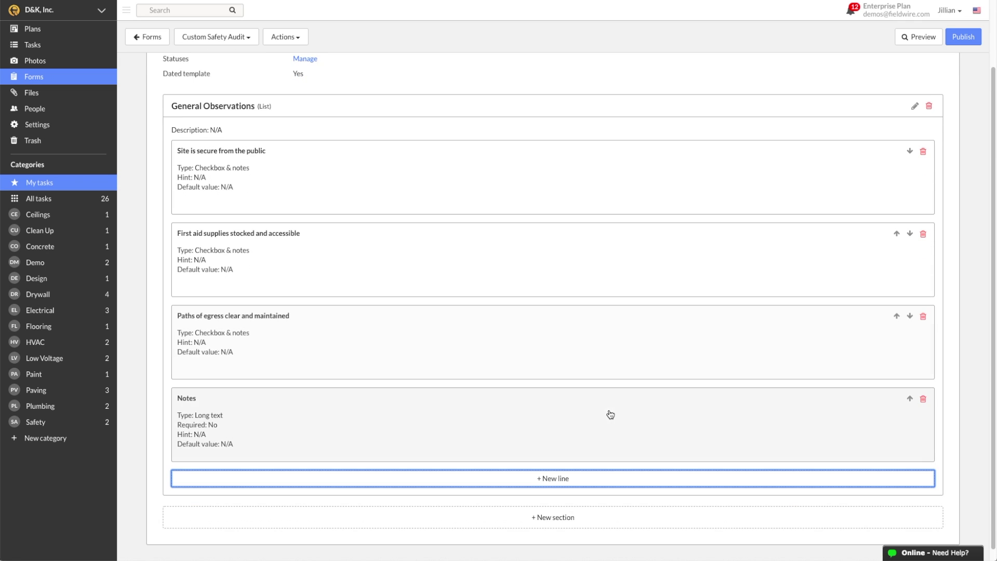
left_click(596, 514)
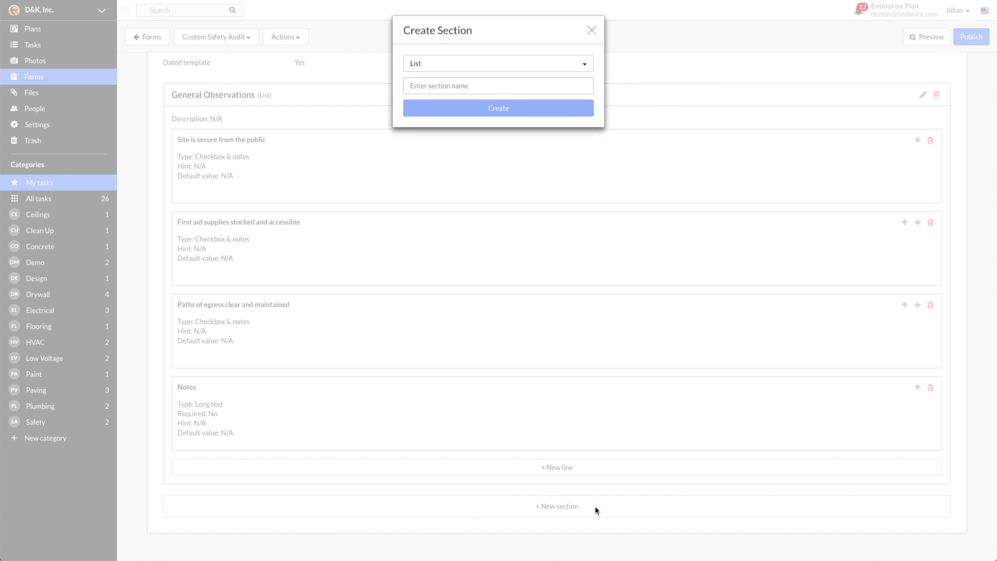
Create a Table section named 'Additional Observations'
left_click(585, 67)
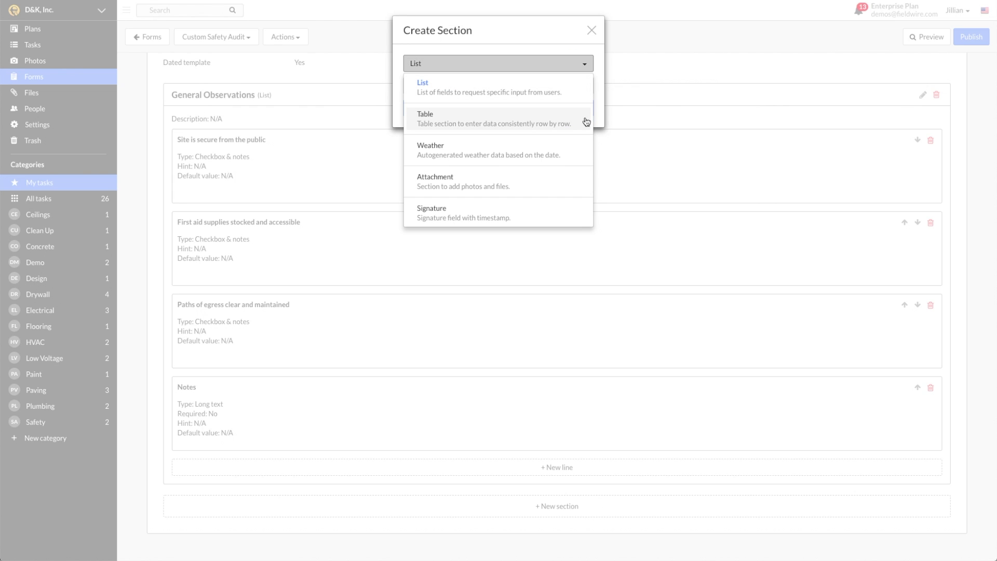
left_click(586, 122)
left_click(563, 84)
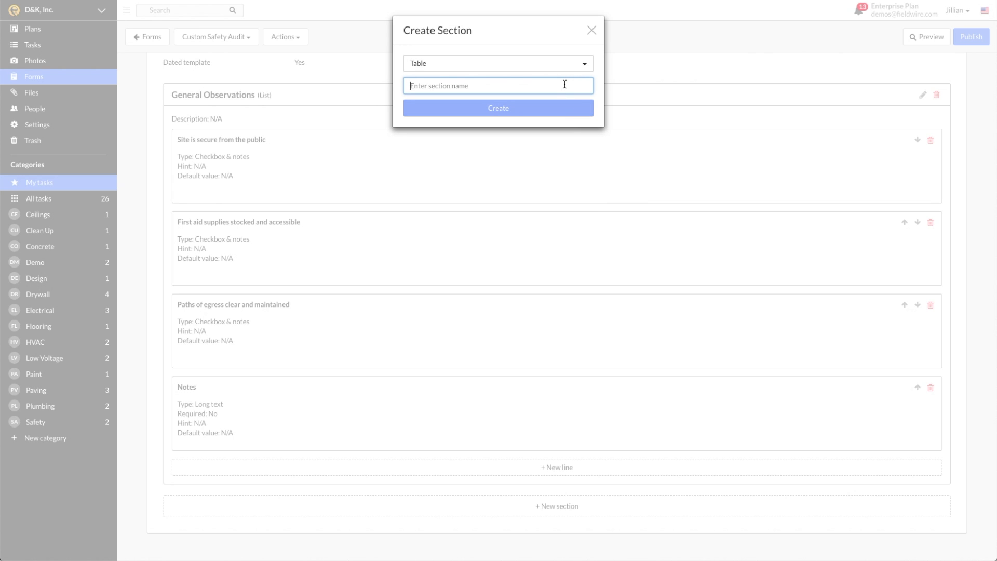
type("Additional Observations")
key("Return")
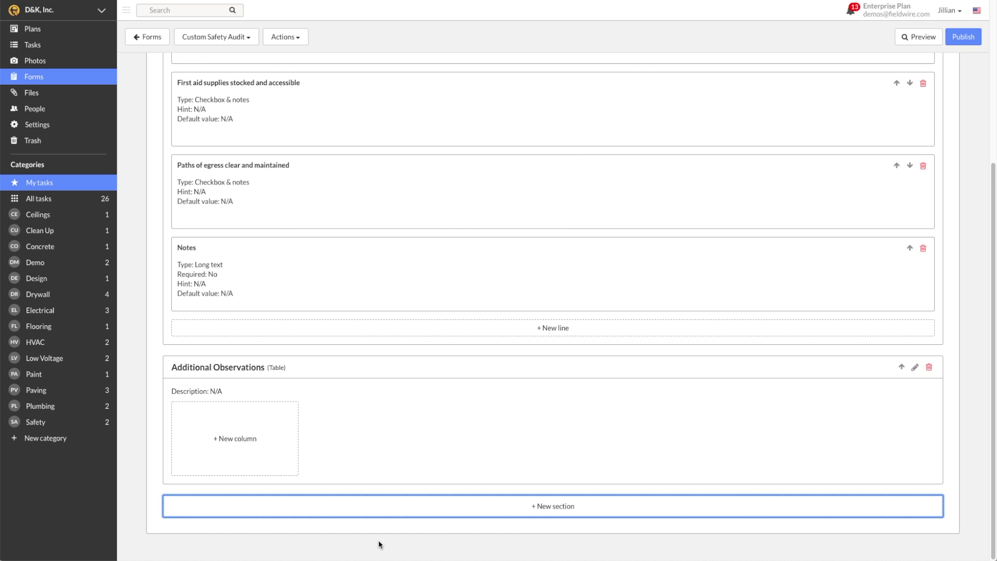
Add short text columns 'Description' and 'Location' to the Additional Observations table
left_click(235, 451)
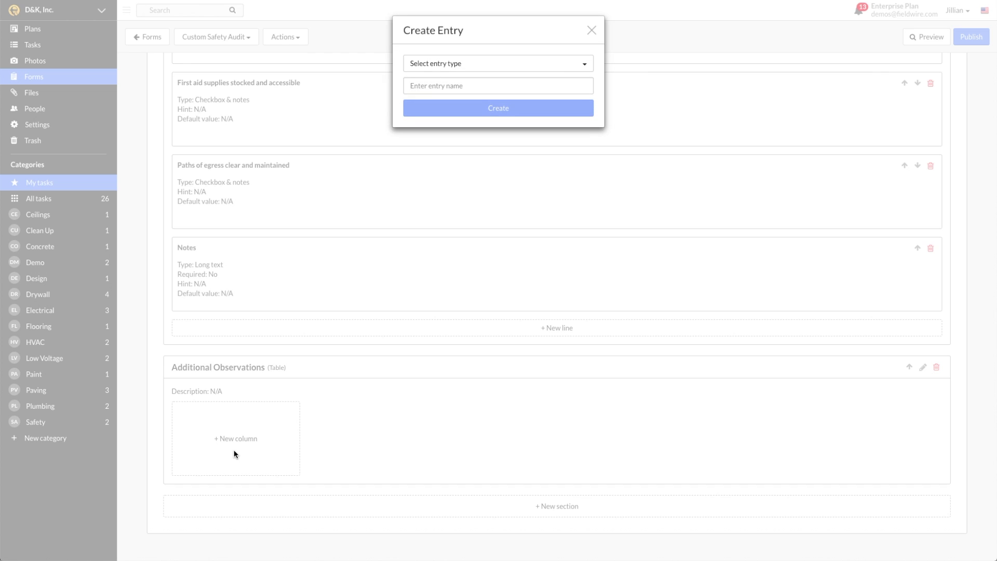
left_click(583, 65)
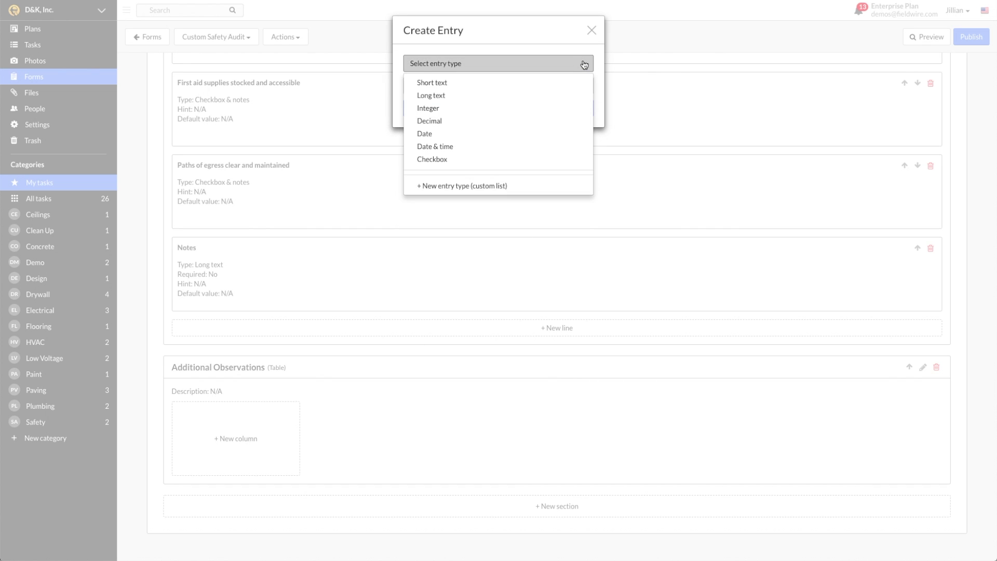
left_click(472, 87)
type("Descr")
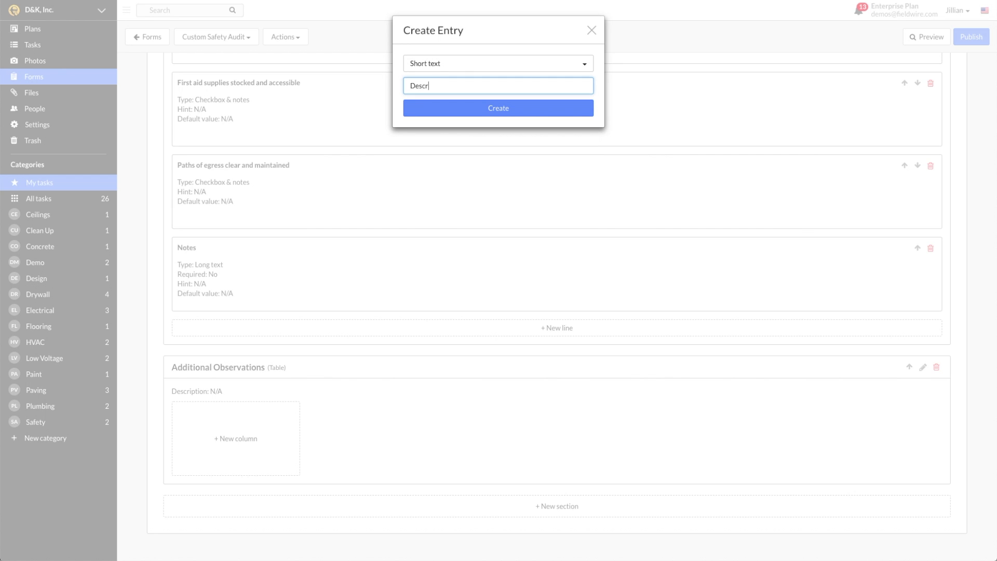
type("iption")
key("Return")
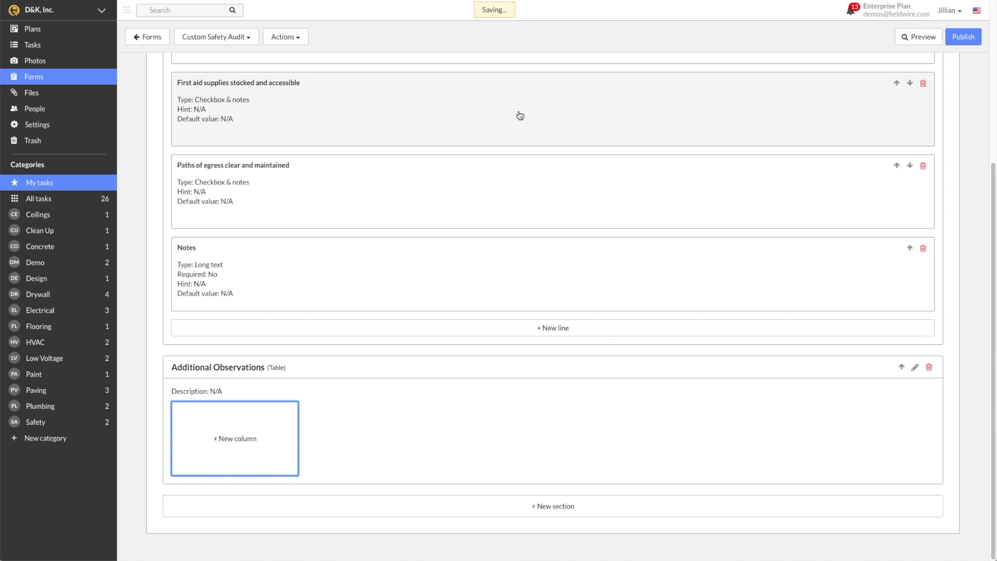
left_click(385, 456)
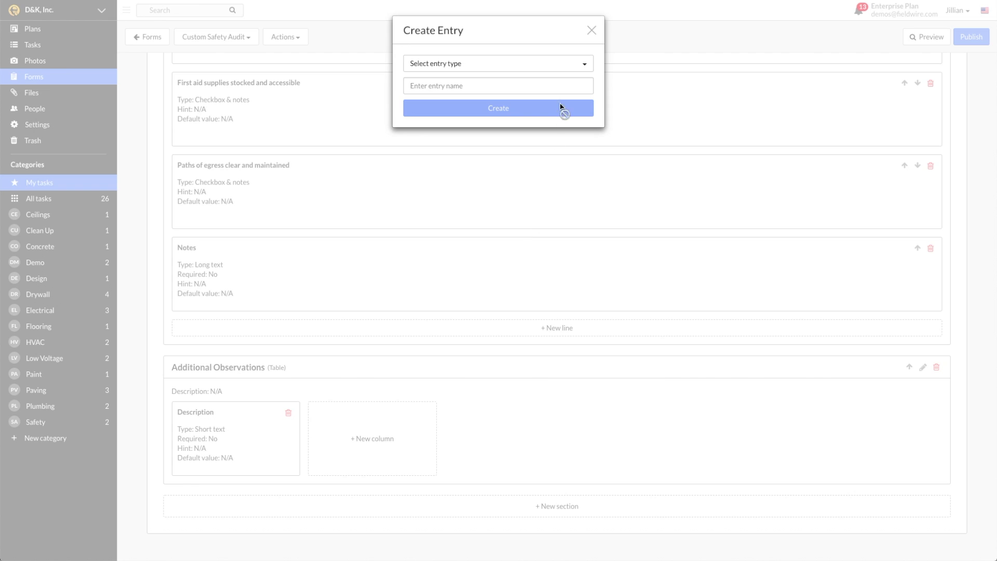
left_click(559, 63)
left_click(556, 83)
type("Locatio")
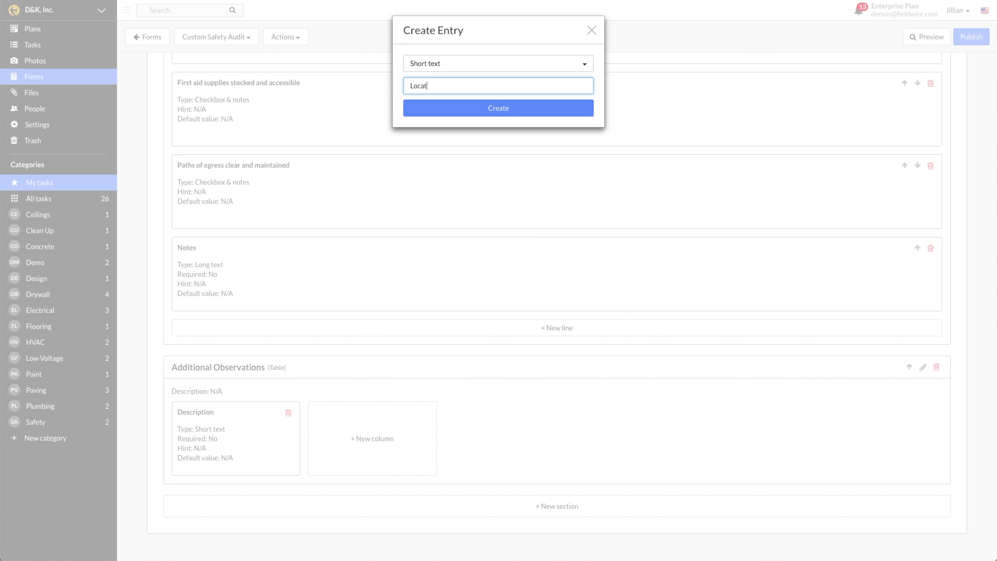
type("n")
left_click(528, 108)
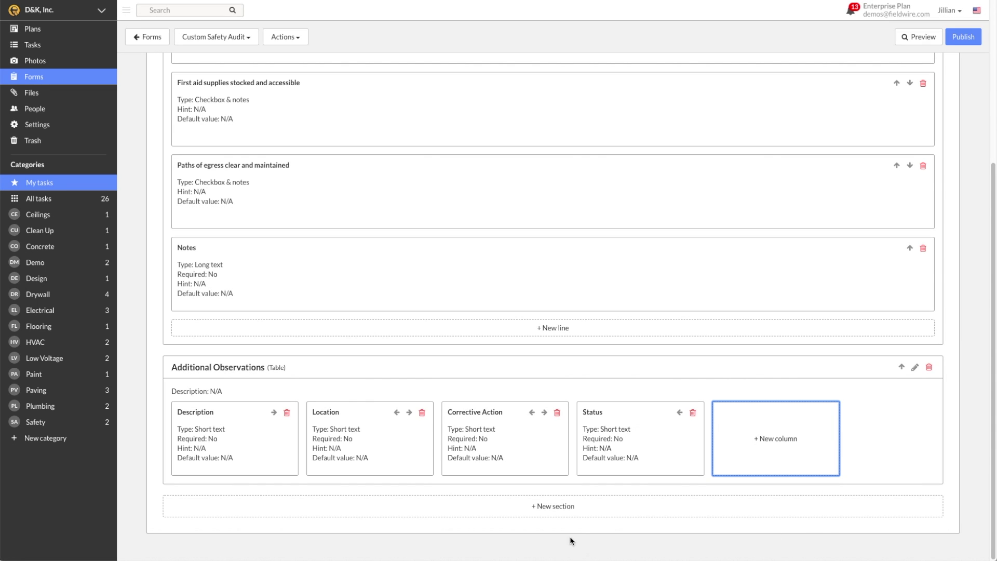
Add an Attachment-type section named 'Attachments' to the form
left_click(573, 516)
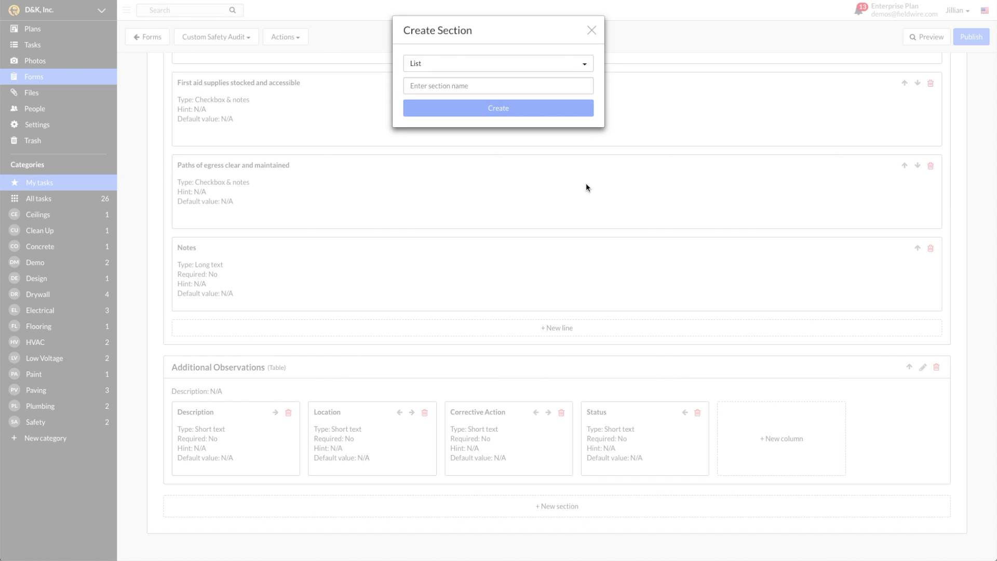
left_click(572, 65)
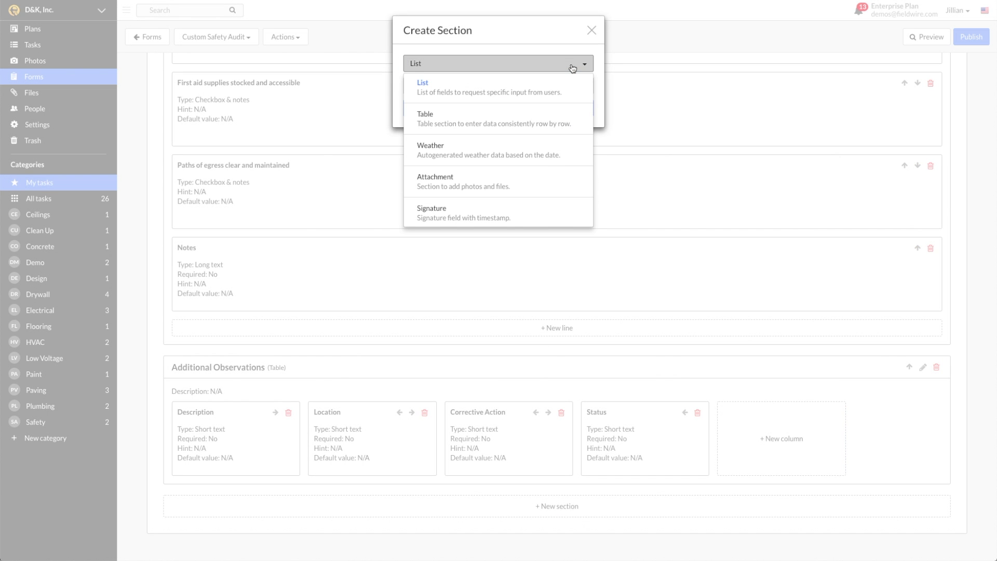
left_click(564, 183)
type("Attachments")
left_click(556, 109)
Add a Signature-type section named 'Signature' at the end of the form
left_click(591, 510)
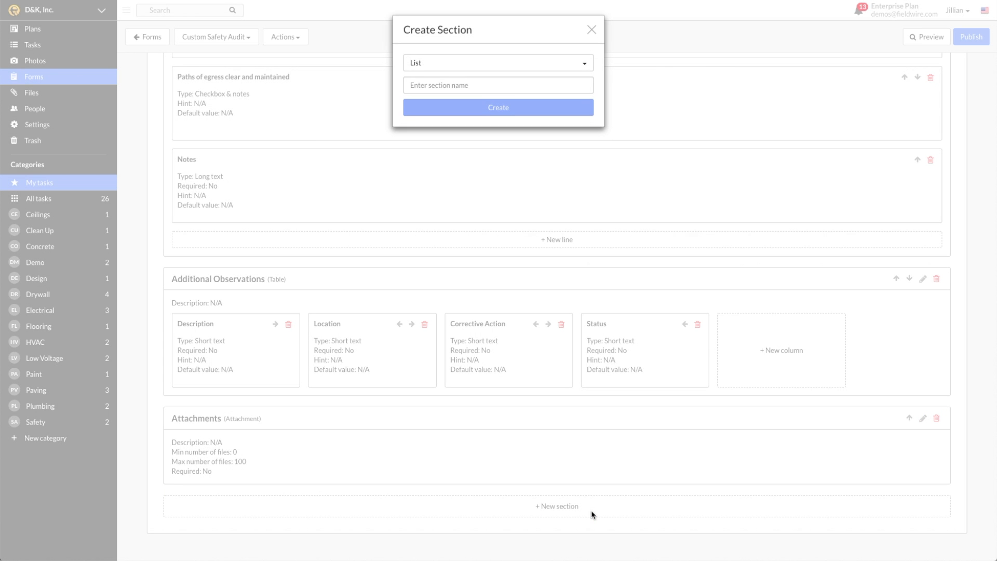
left_click(577, 58)
left_click(574, 210)
type("Signature")
left_click(520, 110)
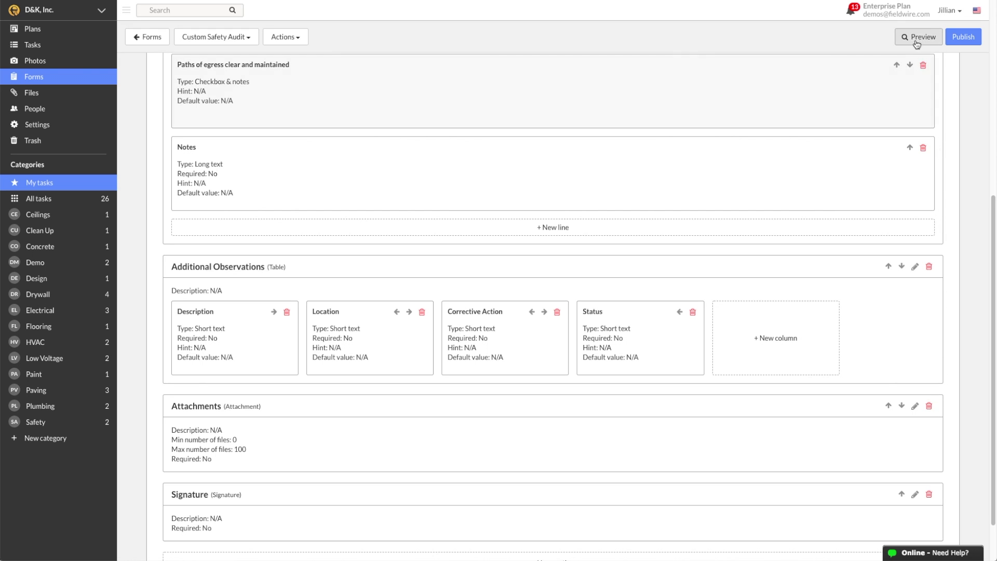
Preview the Custom Safety Audit form, publish it, and return to the Forms list
left_click(916, 37)
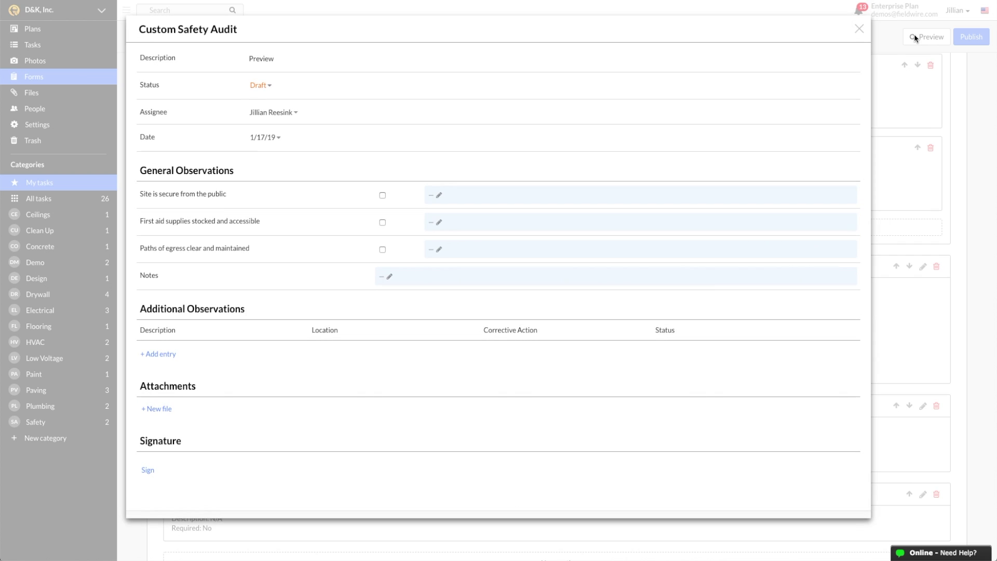
left_click(860, 29)
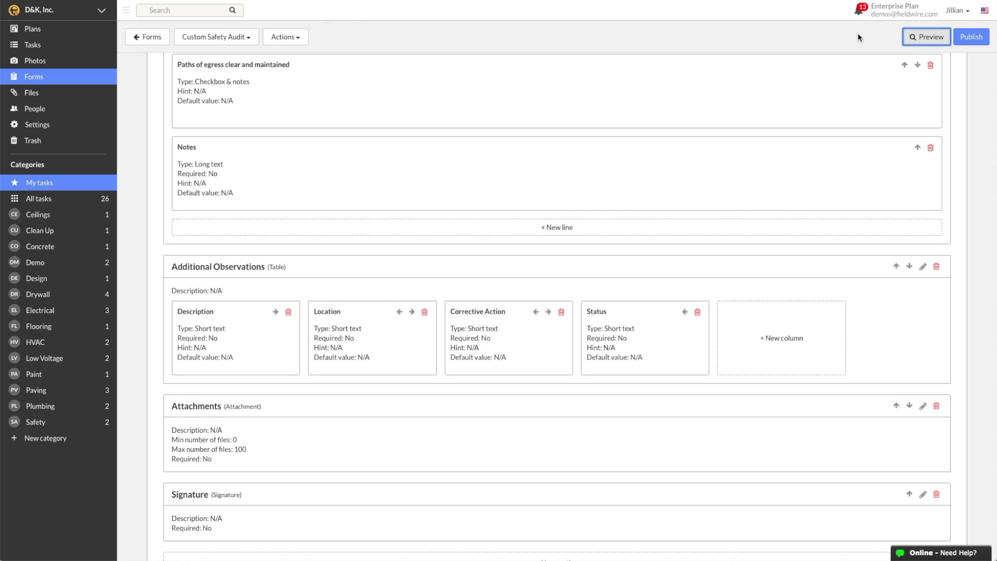
left_click(967, 39)
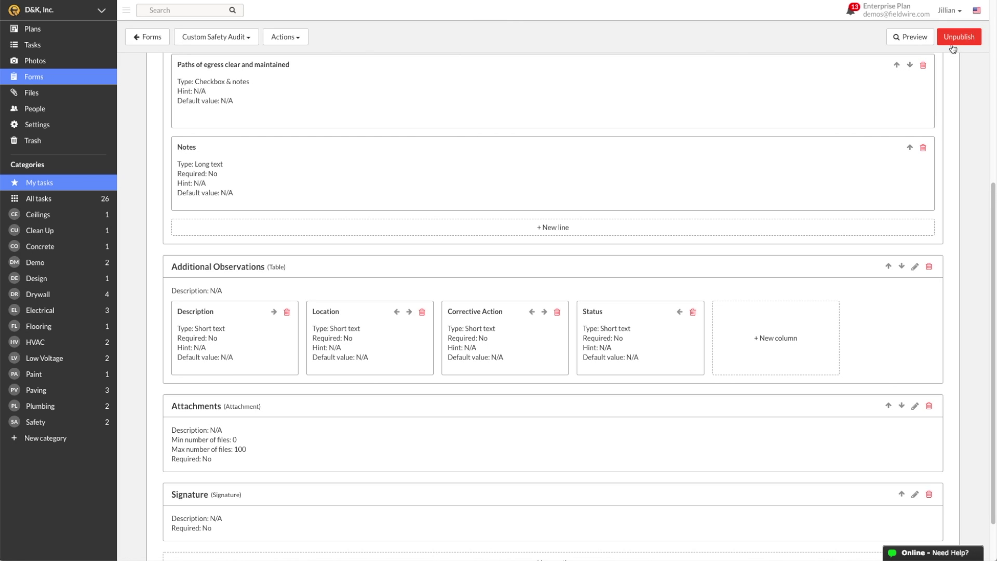
left_click(148, 36)
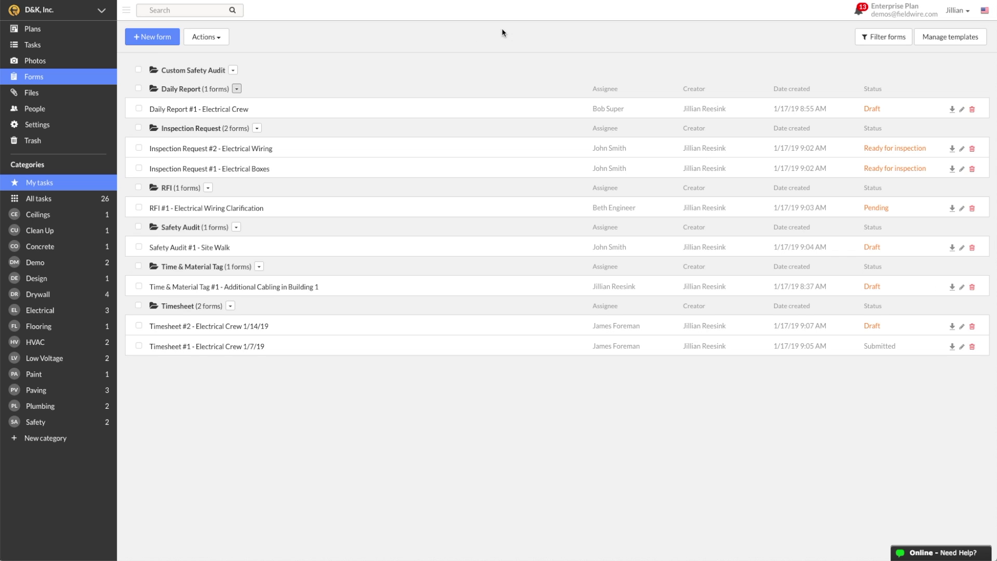
Open the Daily Report template and unpublish it for editing
left_click(982, 39)
left_click(894, 69)
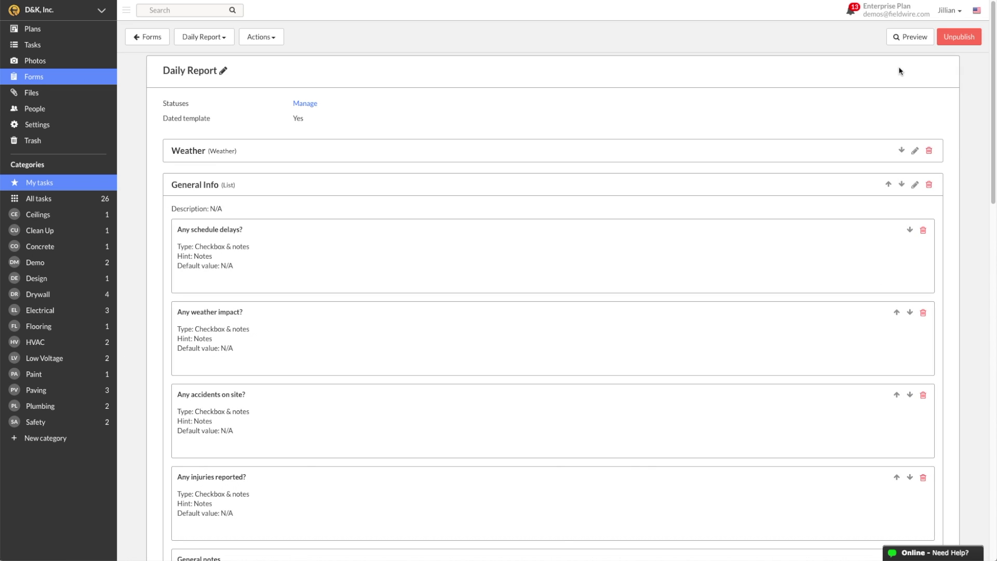
left_click(969, 37)
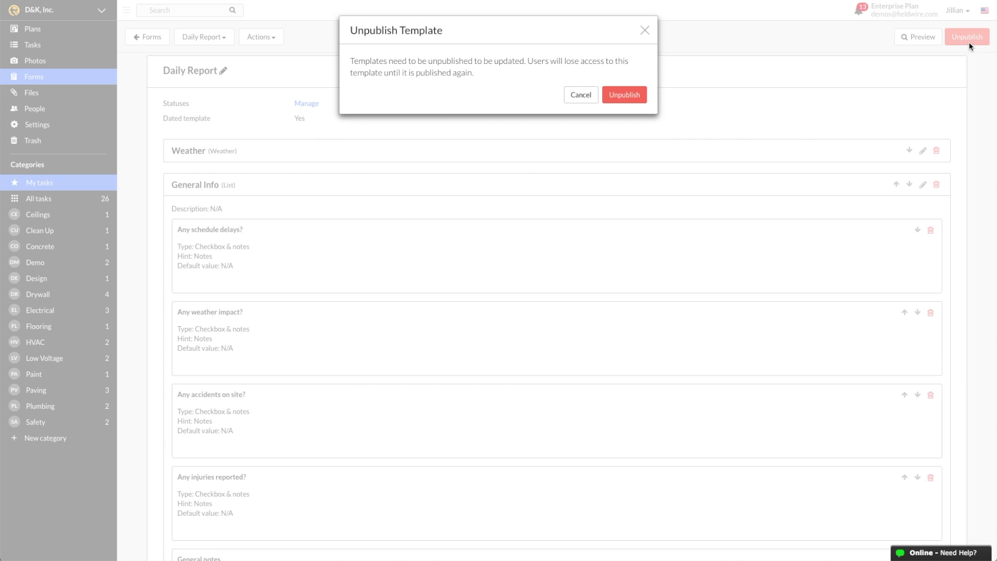
left_click(624, 95)
Add a Date & time column 'Date & Time Delivered' to Material Delivery and republish the template
scroll(974, 151, "down", 10)
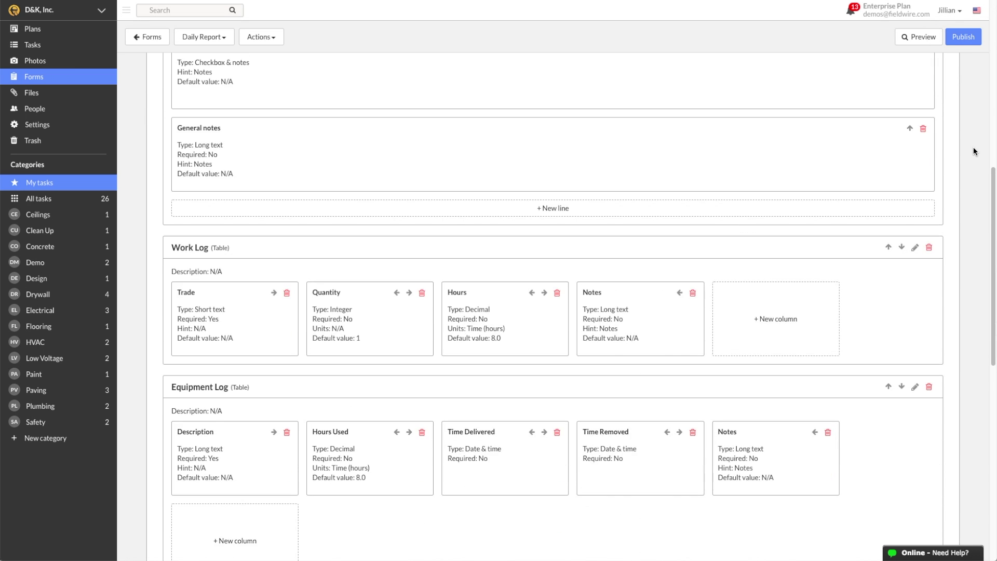
scroll(974, 151, "down", 5)
left_click(791, 383)
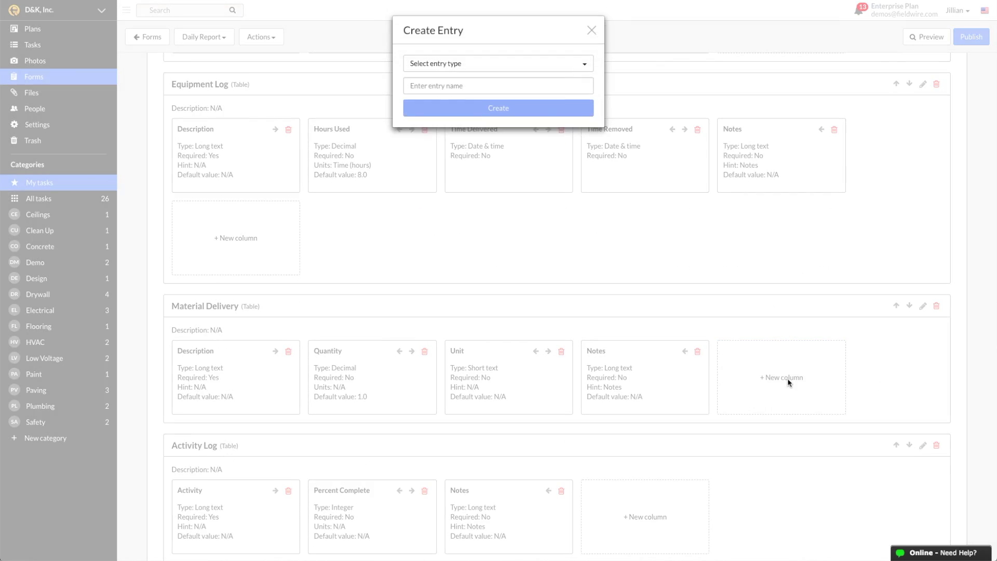
left_click(576, 69)
left_click(502, 146)
type("Date & Time Delivered")
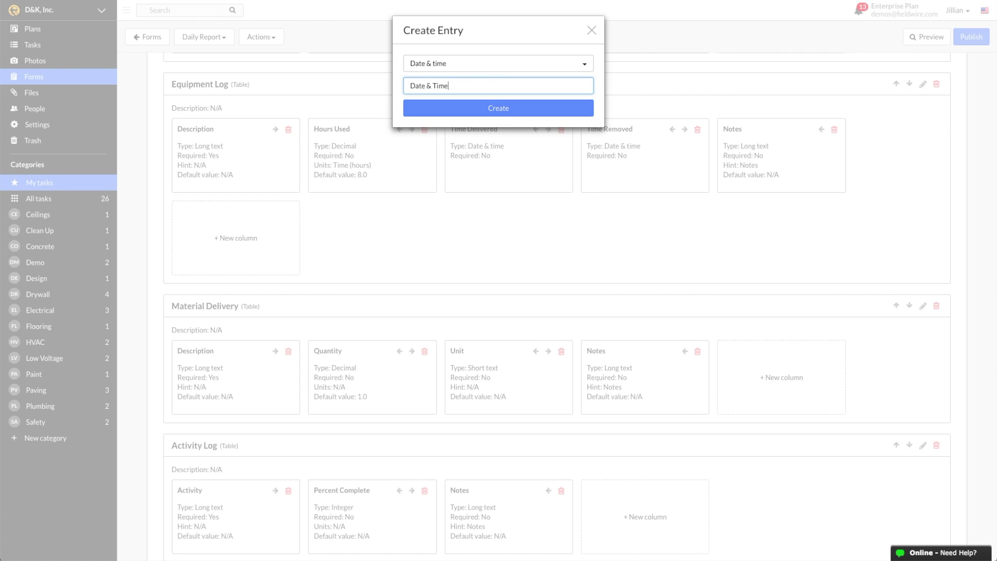
left_click(511, 101)
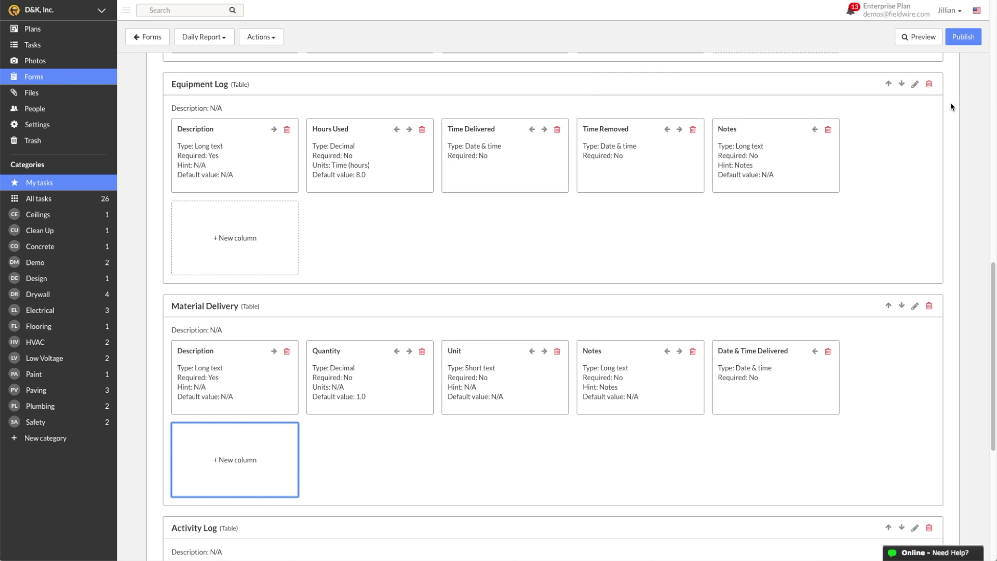
left_click(978, 42)
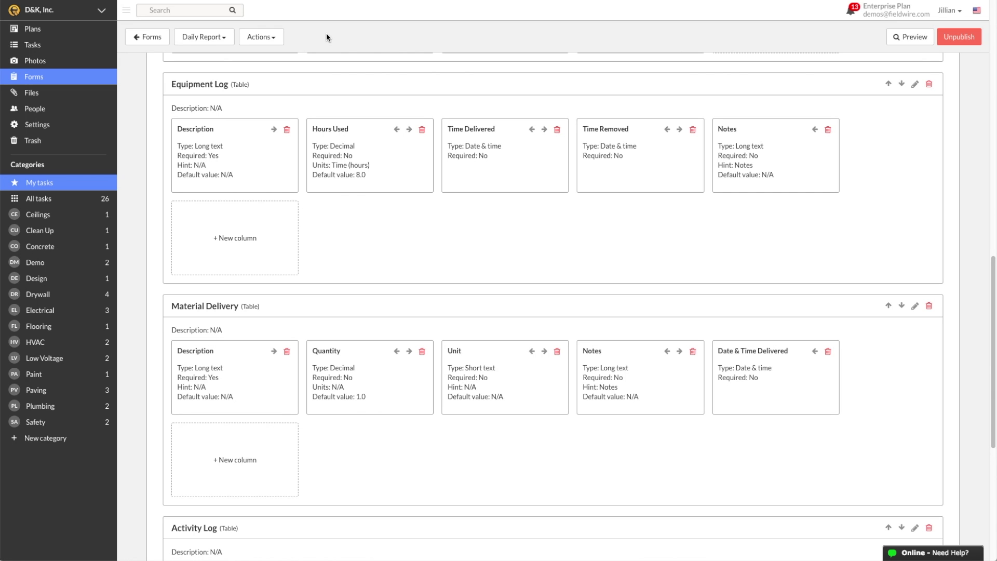
left_click(279, 37)
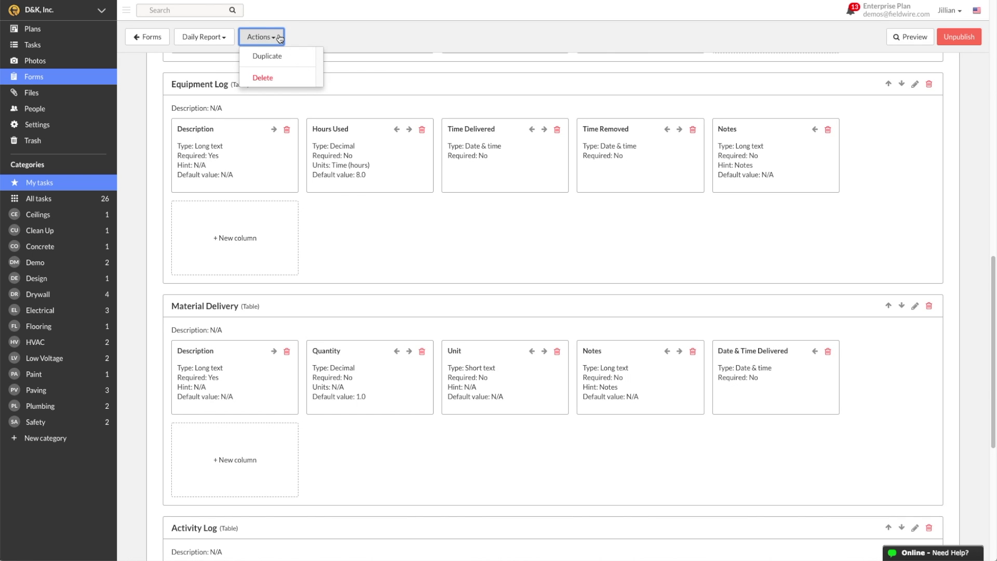
left_click(279, 37)
Start a new project cloned from D&K Inc. with form templates copied, entering the site address as its name
left_click(145, 38)
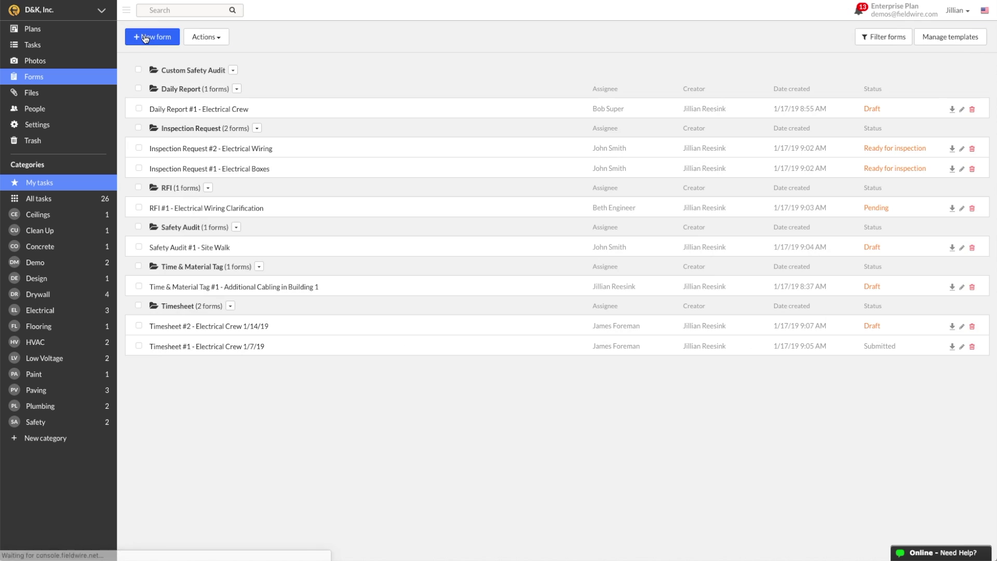
left_click(99, 12)
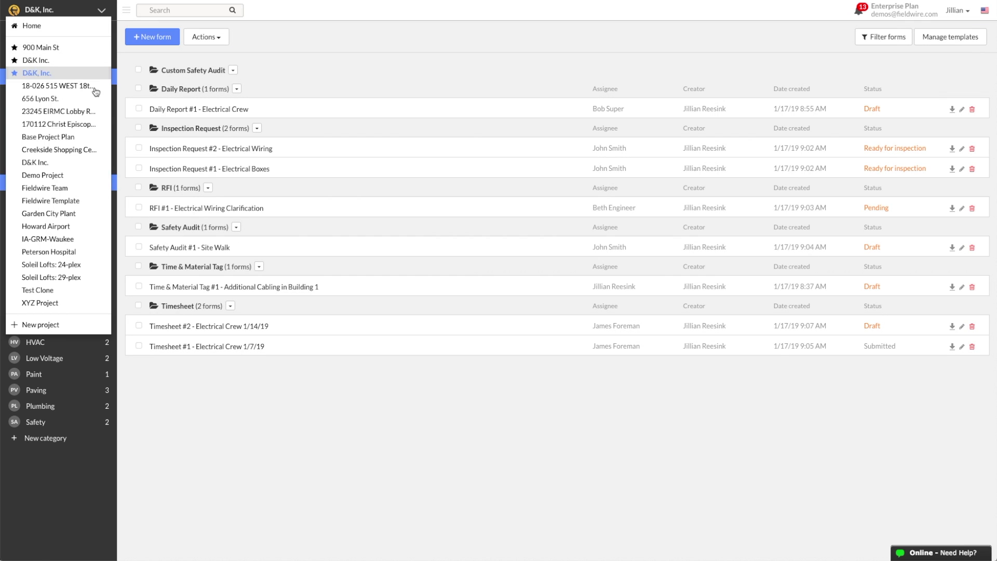
left_click(85, 325)
left_click(564, 188)
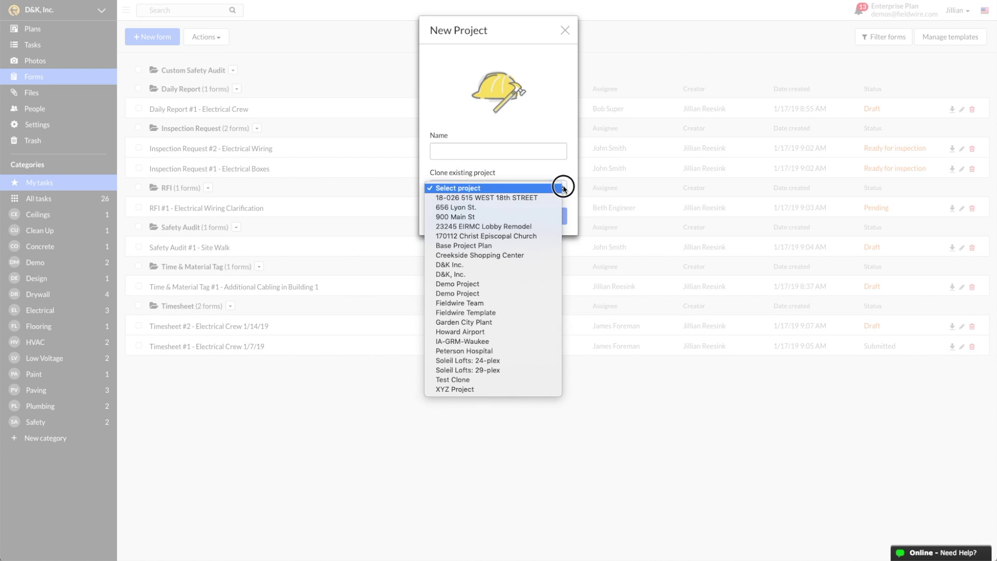
key("Escape")
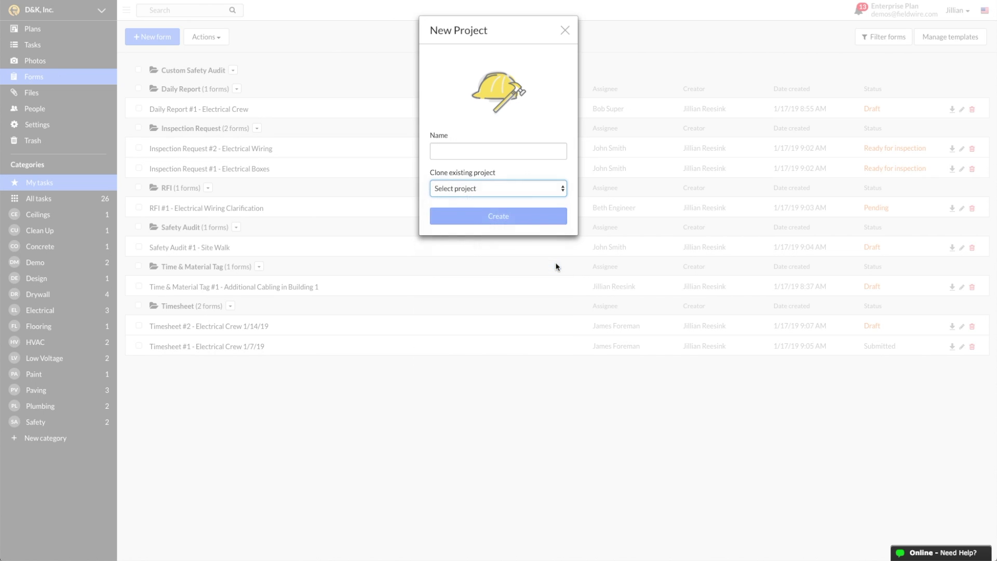
left_click(434, 272)
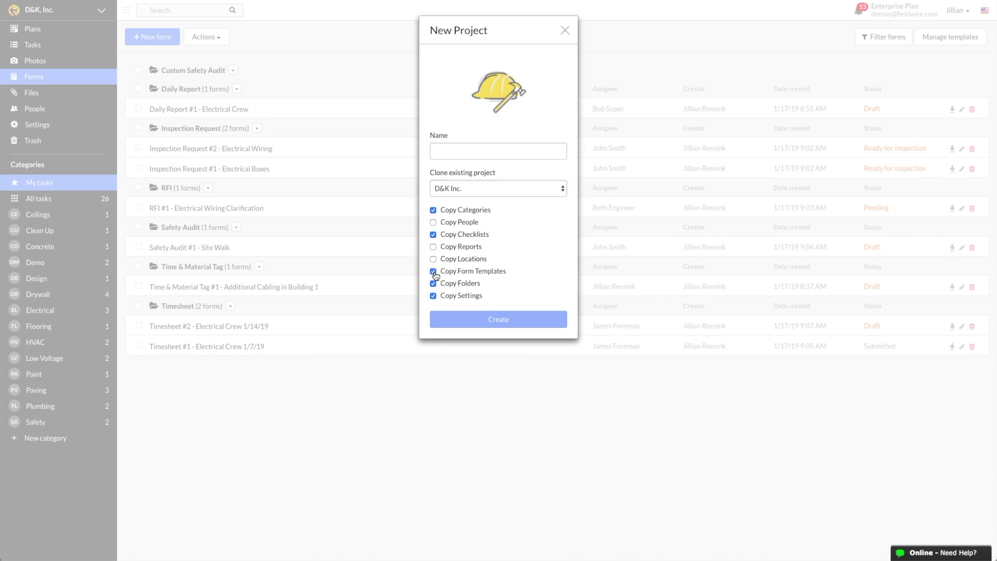
left_click(441, 144)
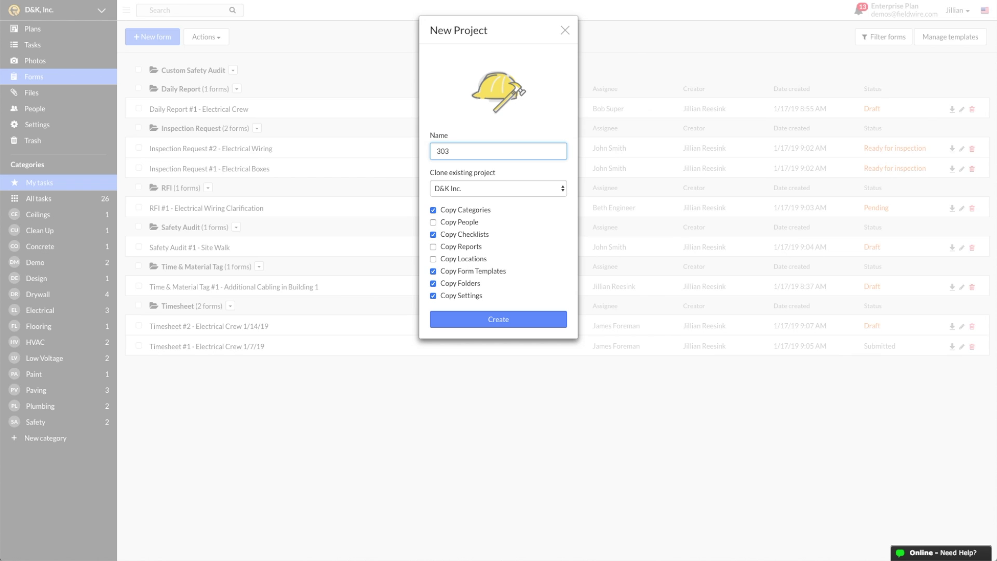
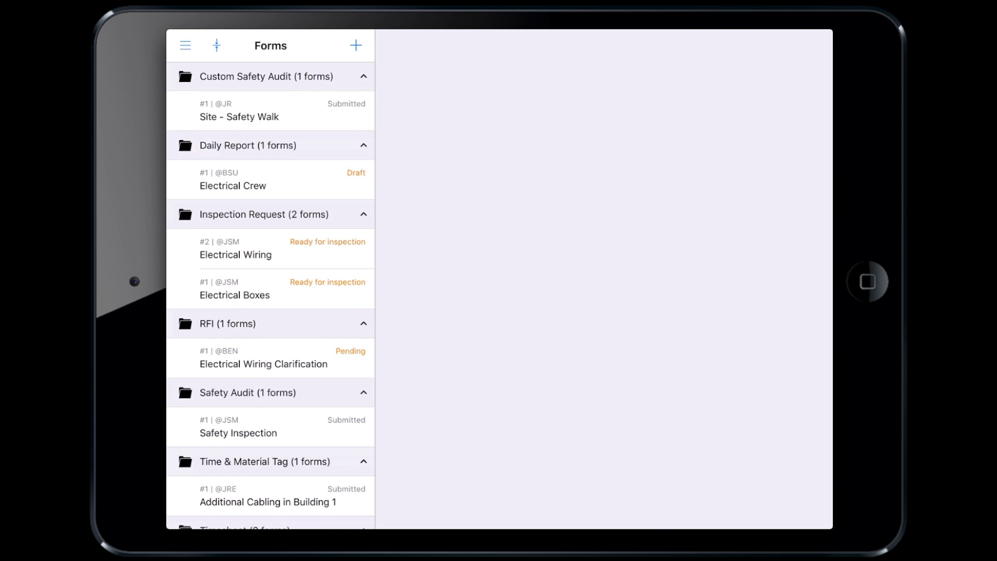
Create a new Custom Safety Audit form described as 'Building 1 - Safety Walk'
left_click(356, 45)
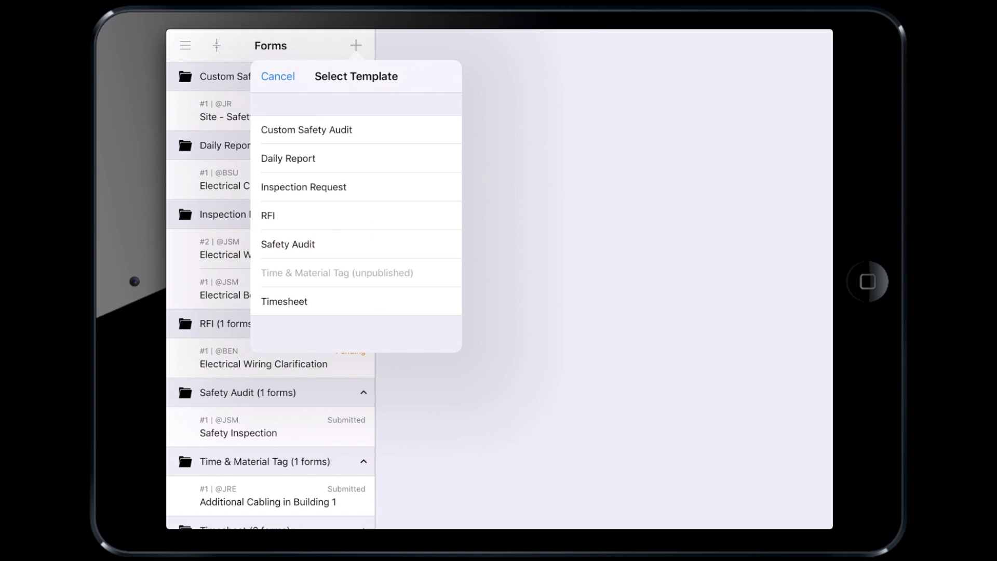
left_click(306, 129)
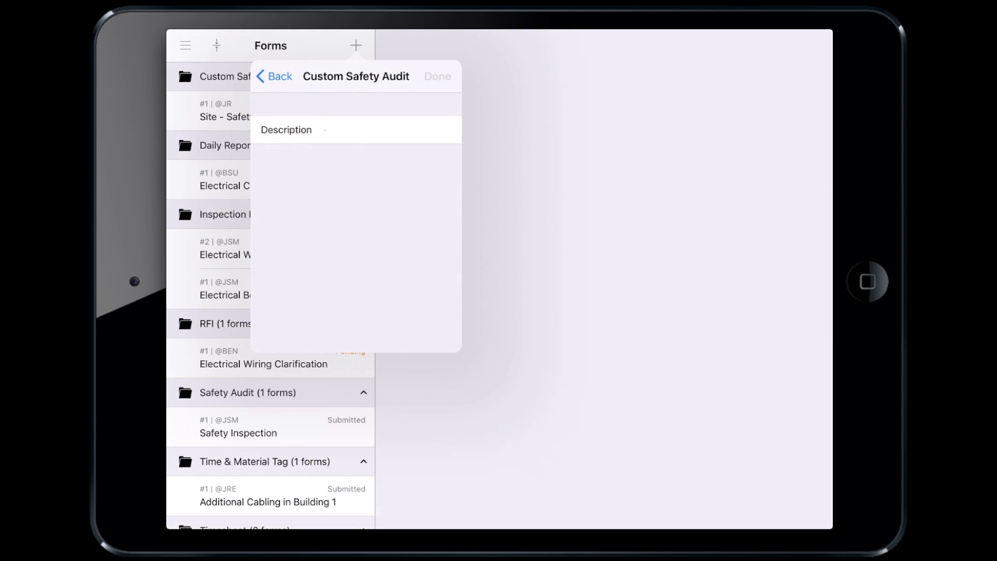
left_click(353, 130)
type("Building 1 - Safety Walk")
key("Return")
Tick the site-secure and first-aid checks and note 'Clear and dispose of debris blocking egress path on 1st floor'
left_click(804, 234)
left_click(804, 283)
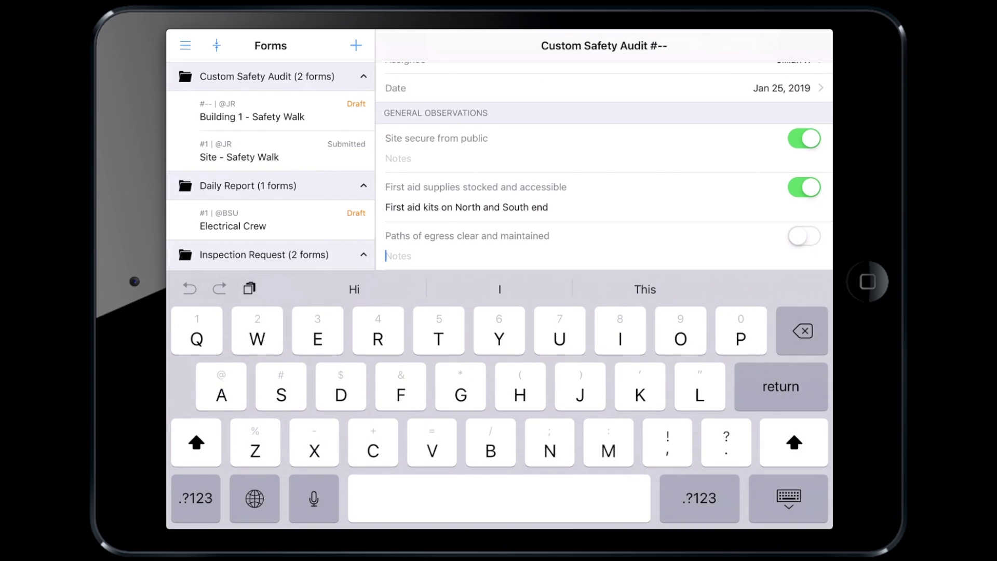
type("Clear and dispose of debris blocking")
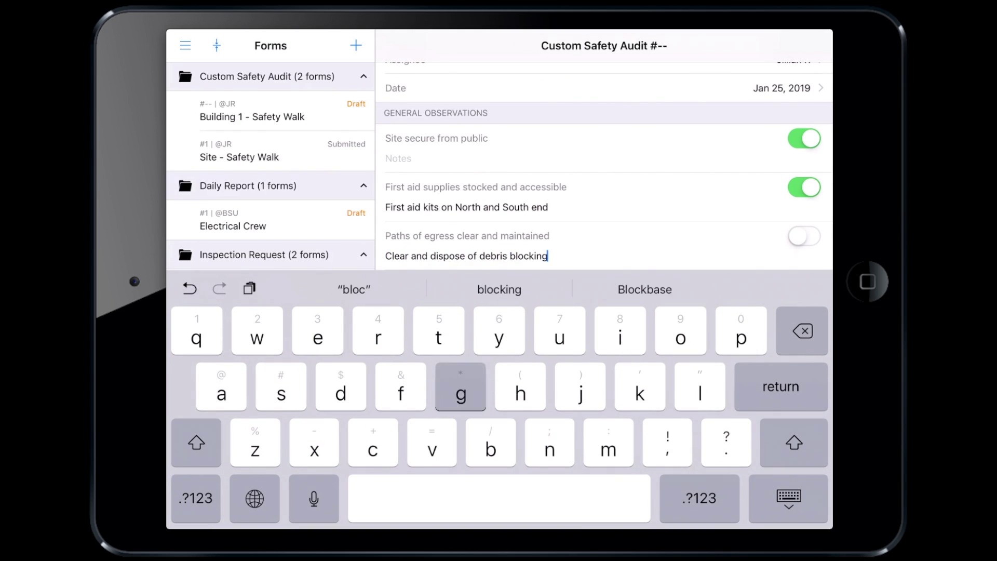
type(" egress path on 1st floor")
left_click(789, 498)
left_click(415, 428)
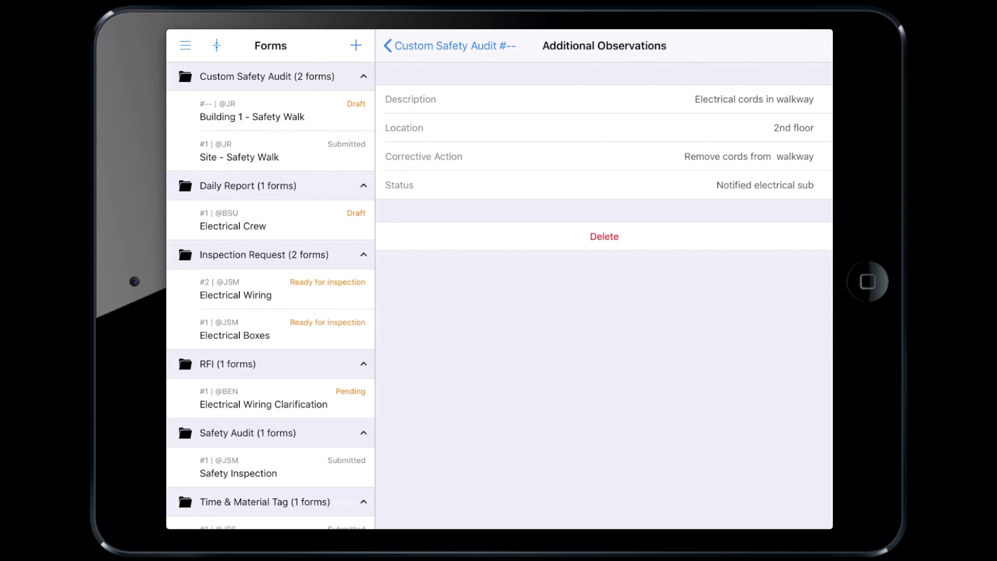
Attach a photo to Custom Safety Audit #2 and set its status to Submitted
left_click(391, 45)
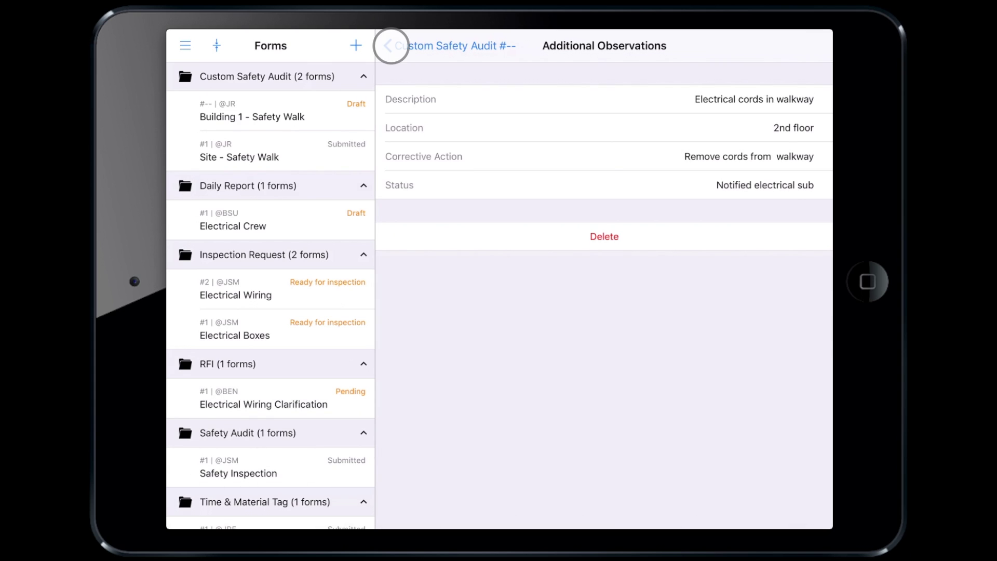
left_click(430, 448)
left_click(605, 347)
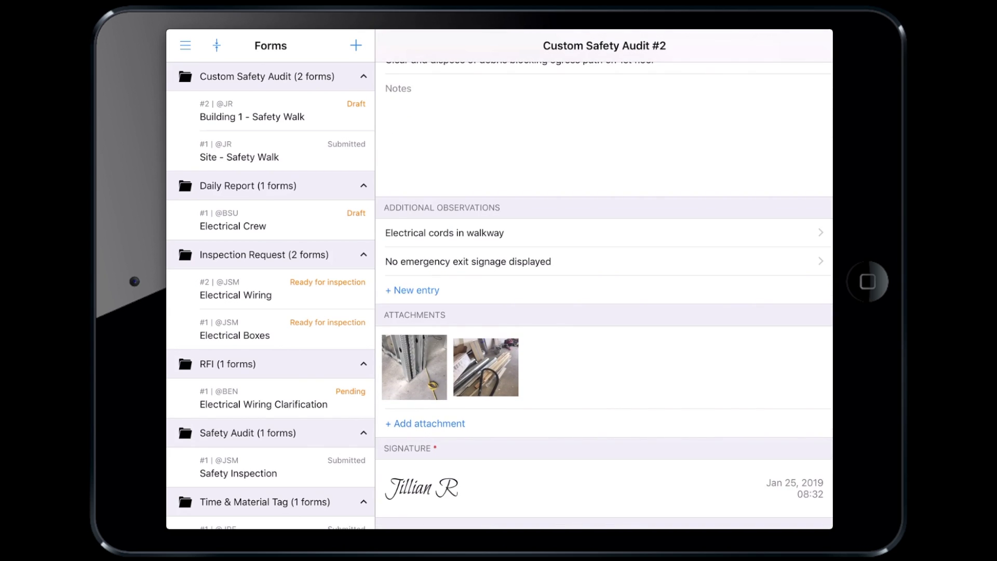
scroll(604, 296, "up", 15)
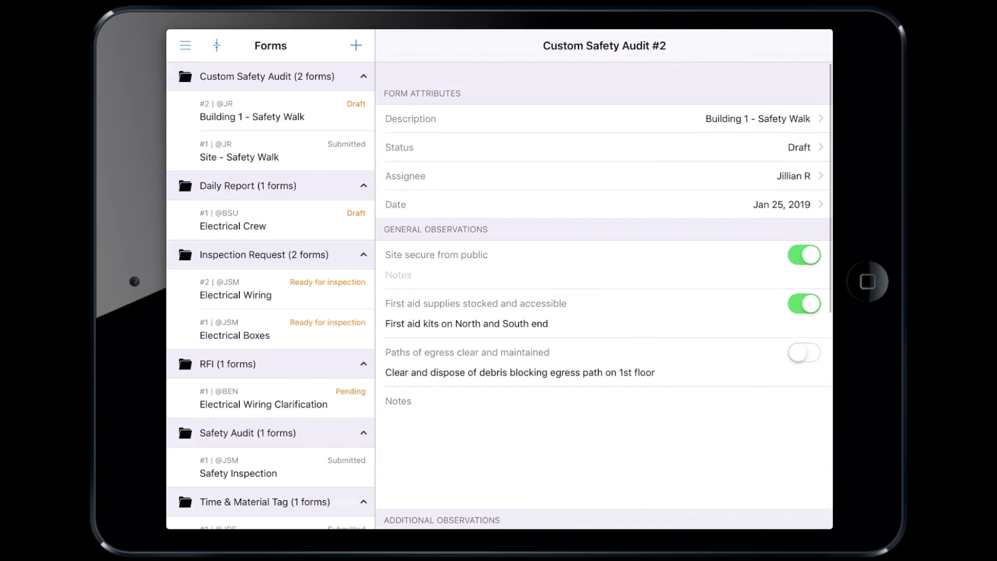
left_click(604, 127)
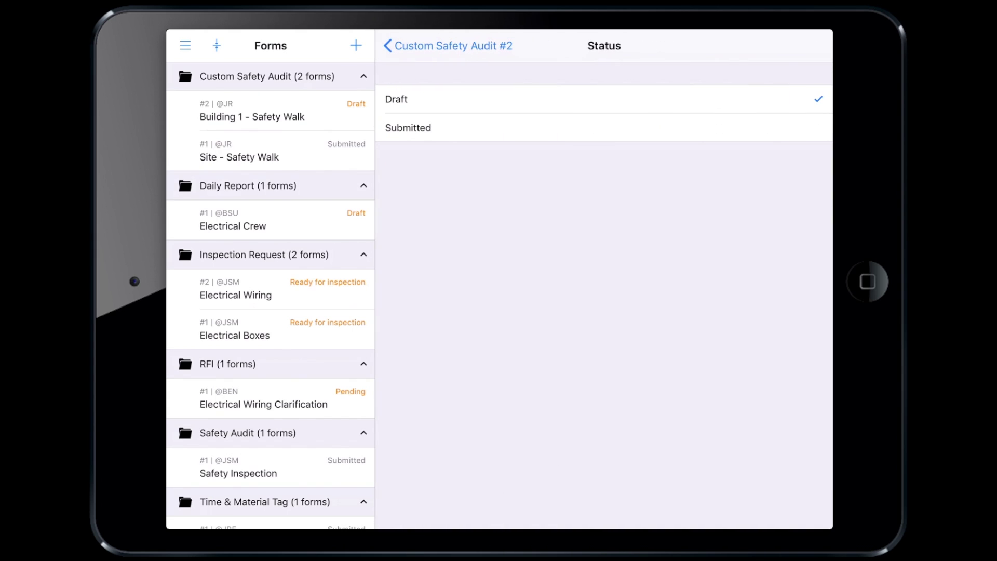
left_click(410, 127)
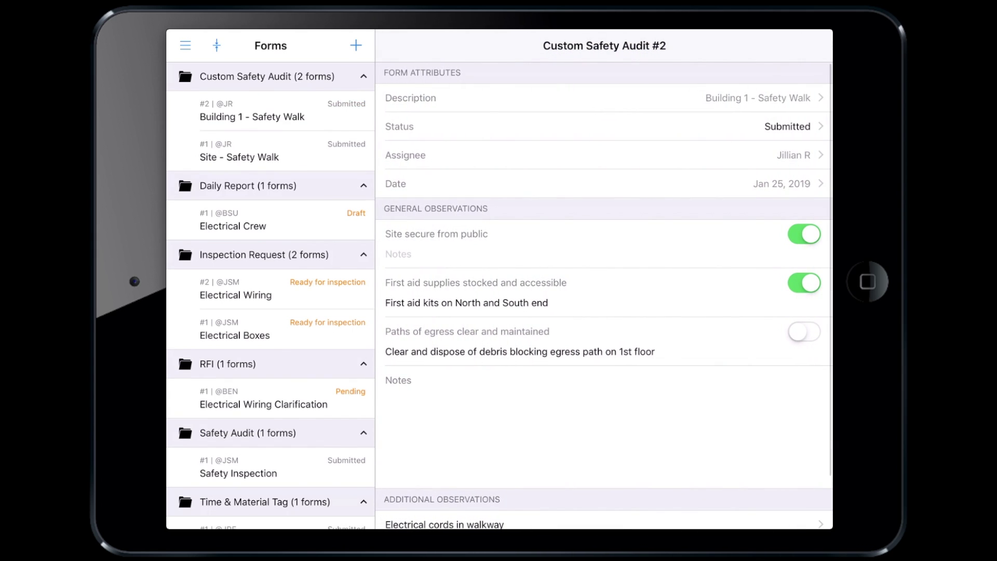